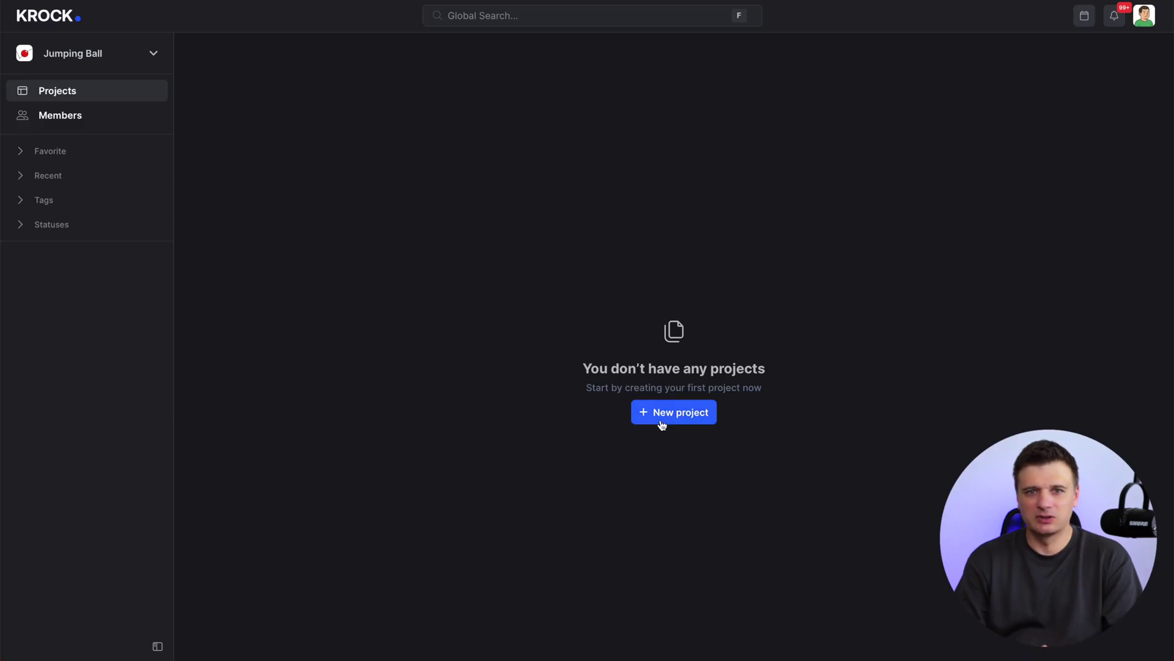
Step: Create a project named 'Animated Video Project' in the Jumping Ball workspace
left_click(662, 424)
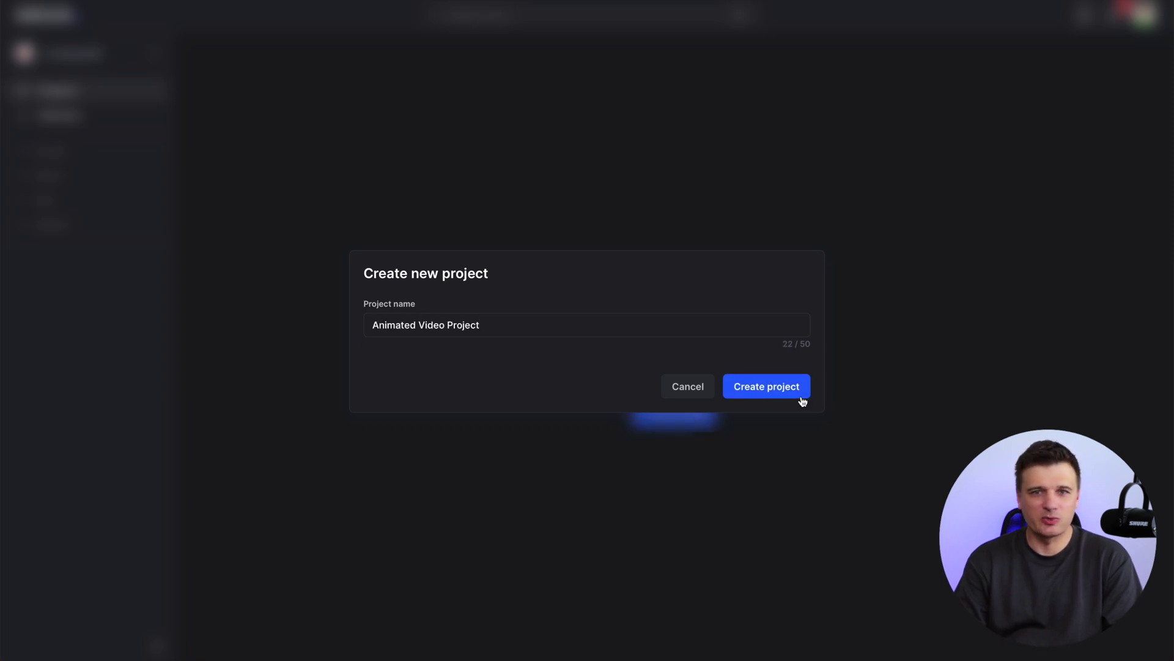
left_click(802, 399)
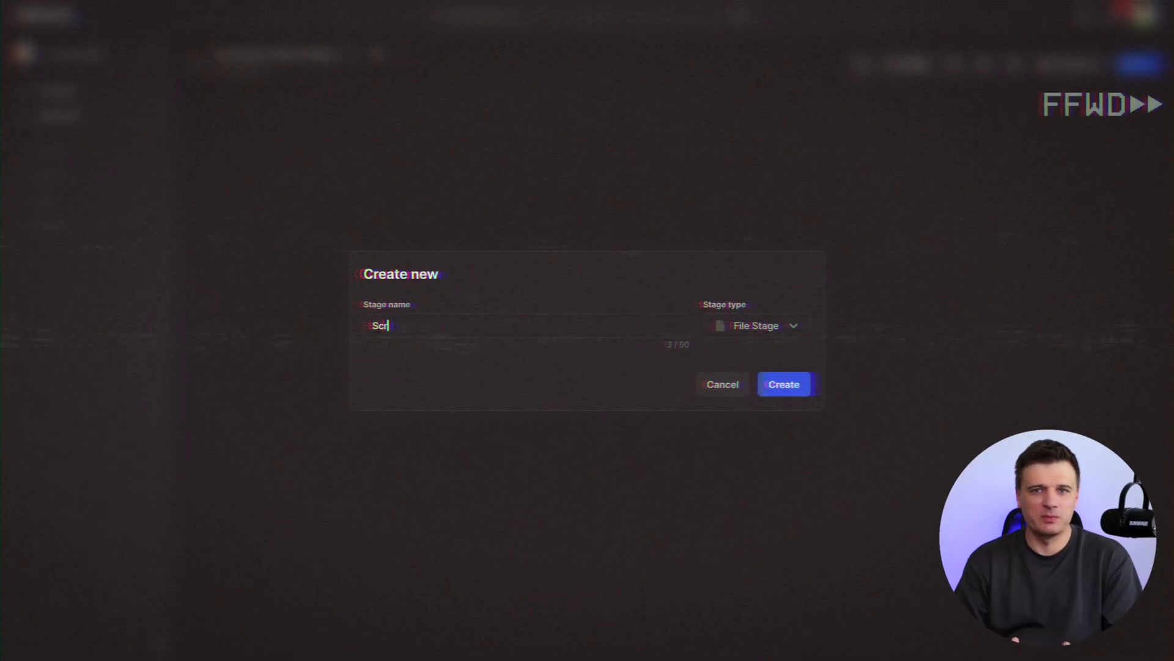
Step: Add a Script stage as a link to the pasted script document
left_click(756, 325)
left_click(738, 499)
key("ctrl+v")
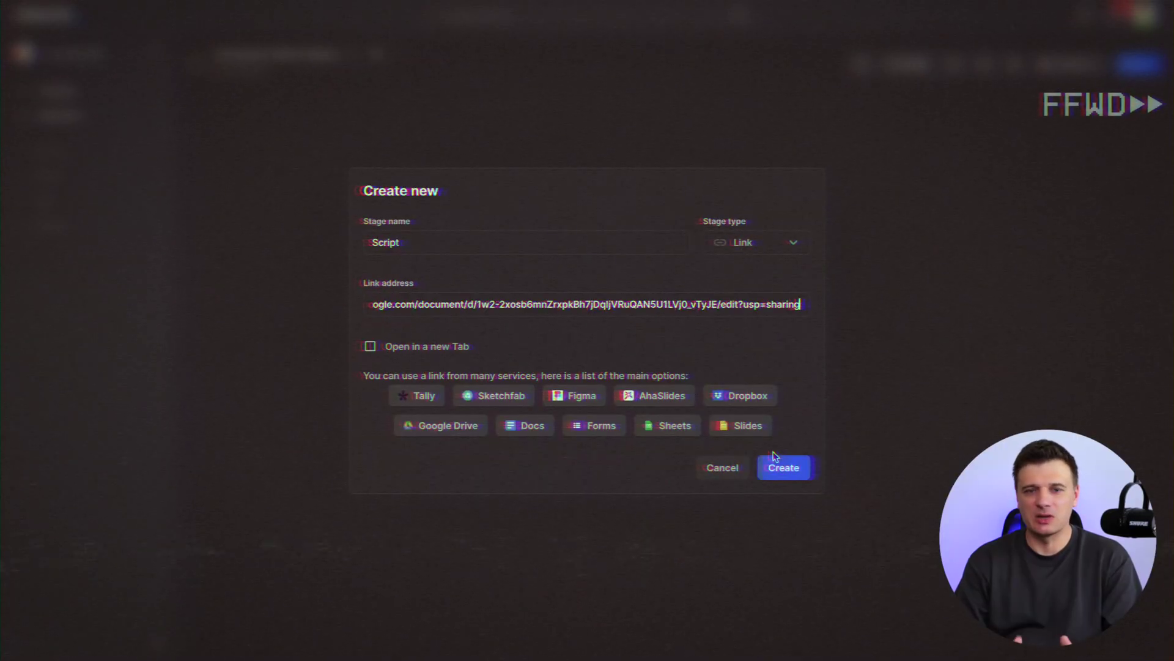
left_click(783, 467)
Step: Add the Styleframes and Storyboard stages
left_click(475, 257)
type("Storyboard")
left_click(784, 383)
left_click(673, 275)
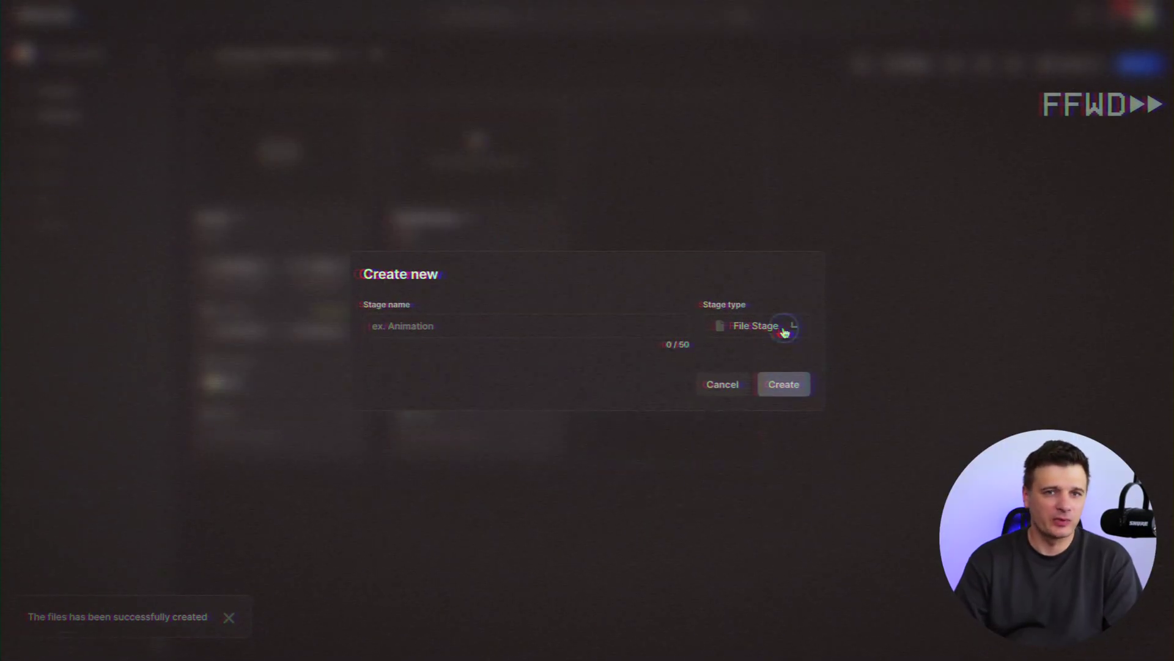
type("yboard")
left_click(784, 384)
Step: Add a Character Design folder containing Characters and Character List stages
left_click(873, 275)
type("Character Design")
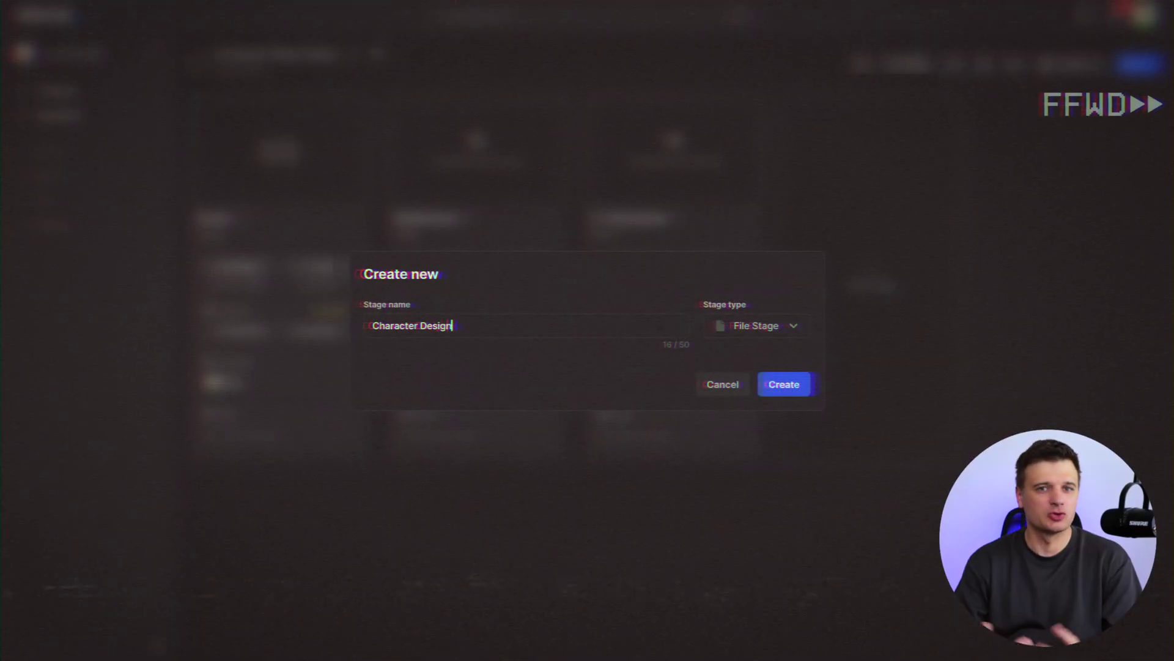
left_click(787, 385)
left_click(275, 263)
type("Characters")
left_click(783, 384)
left_click(477, 263)
type("Character List")
left_click(783, 384)
Step: Add the Backgrounds and Voice Over stages
left_click(1034, 281)
type("Backgroun")
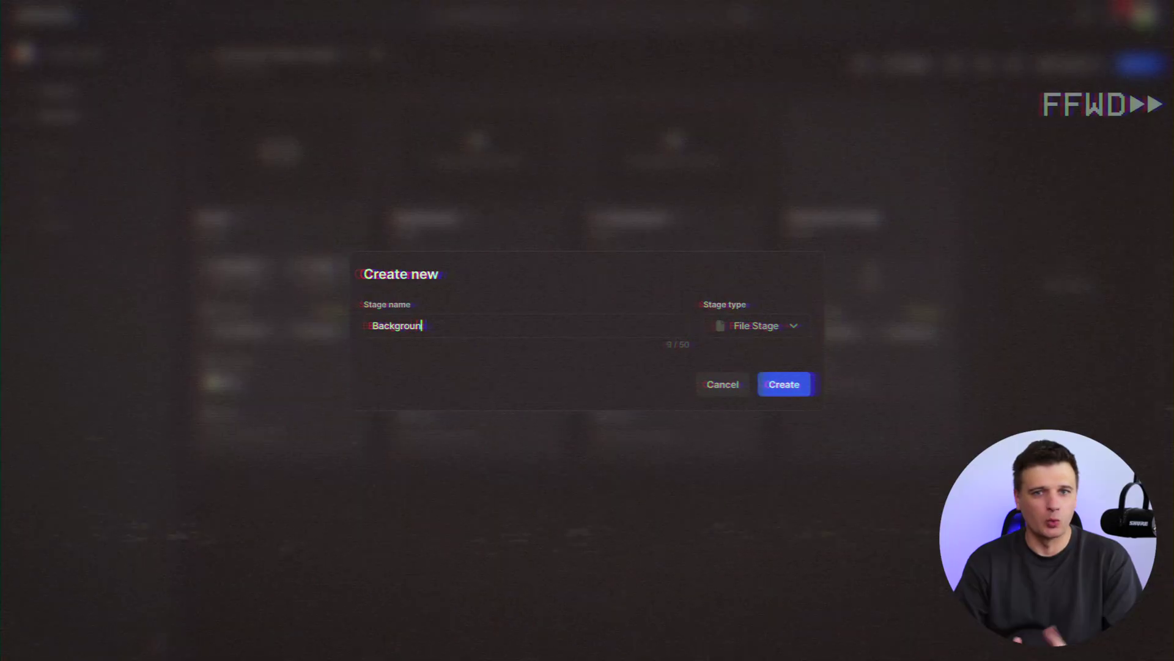
type("ds")
left_click(783, 384)
left_click(275, 547)
type("Voice Over")
left_click(783, 384)
Step: Add Animatic as a board stage, followed by a Raw Animation stage
type("Audi")
left_click(784, 384)
type("Animatic")
left_click(765, 325)
left_click(784, 384)
type("Raw Animation")
left_click(784, 384)
Step: Add the Animation, Compositing and Sound FX stages
left_click(869, 547)
type("Animation")
left_click(783, 384)
left_click(1065, 547)
type("Compositing")
key("Return")
left_click(1041, 116)
left_click(783, 385)
Step: Check the stages in list view, then display them as cards in Grid View
scroll(784, 384, "up", 6)
left_click(896, 61)
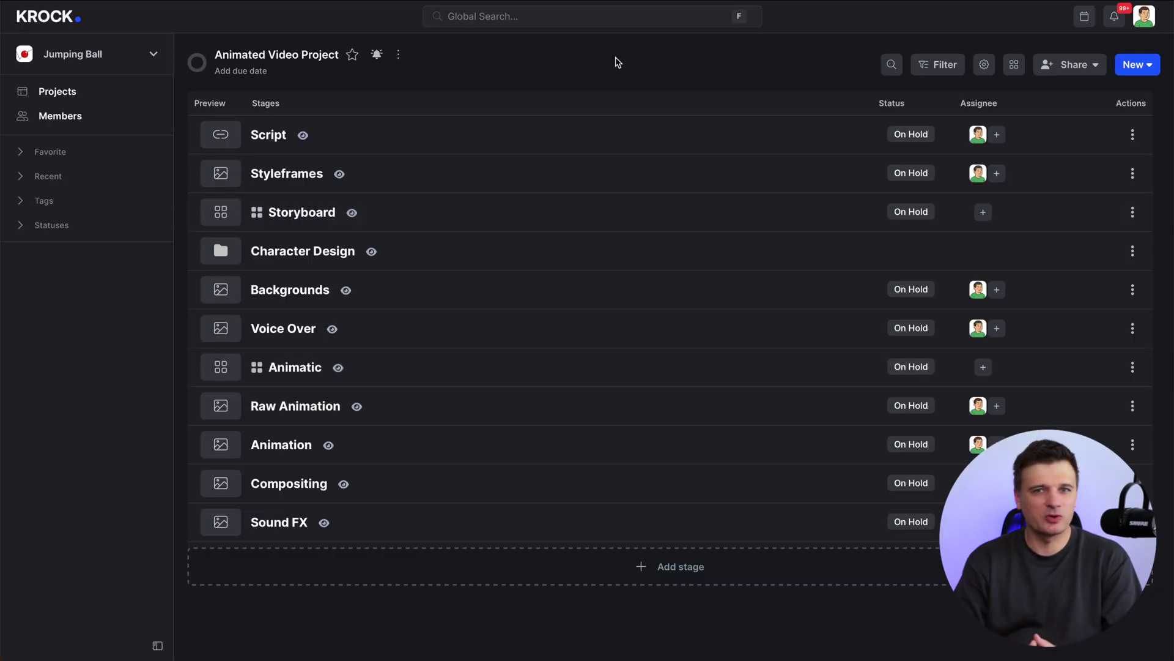
left_click(1014, 65)
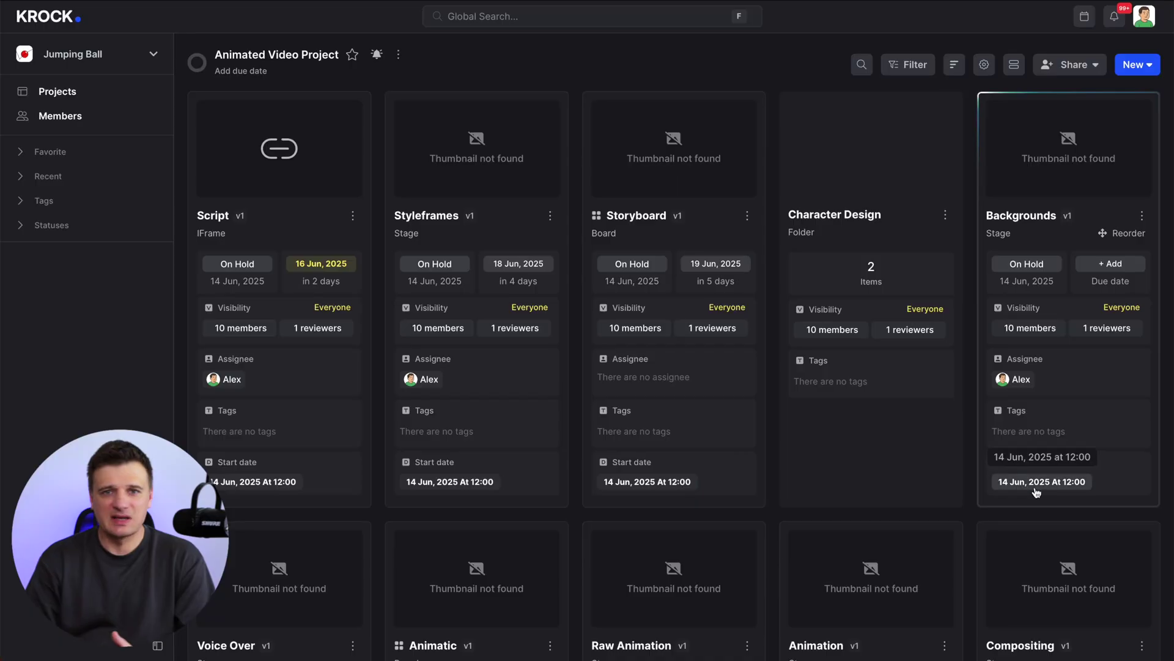
Step: Make the Backgrounds stage start after Storyboard via a start-date dependency
left_click(1038, 485)
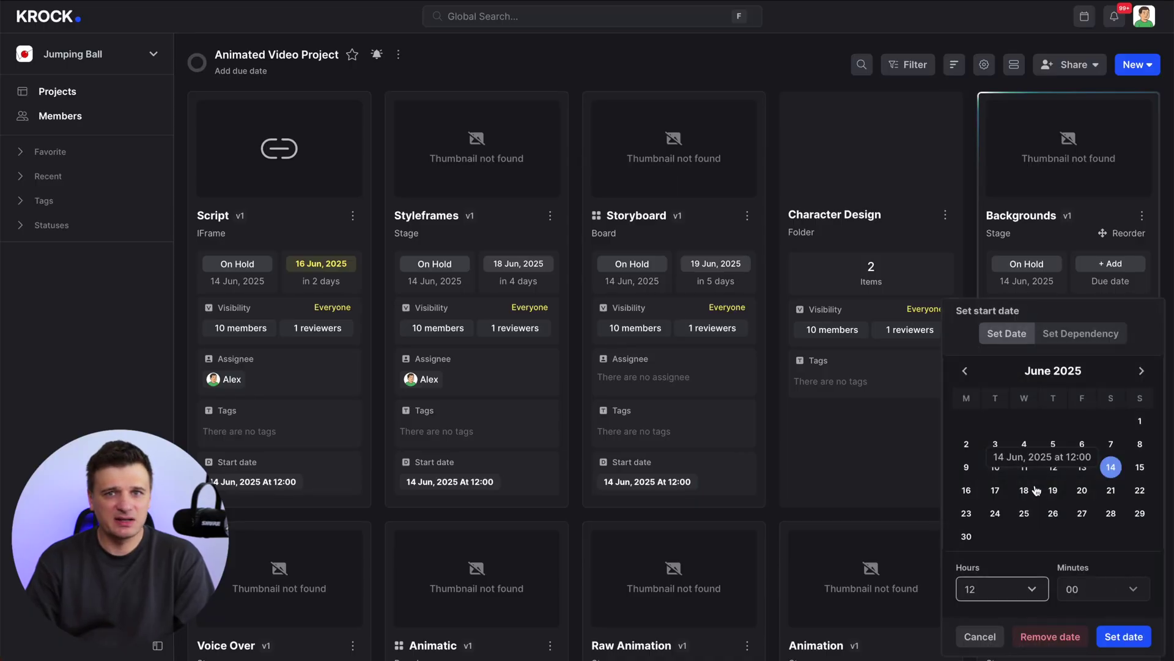
left_click(1081, 334)
left_click(1031, 518)
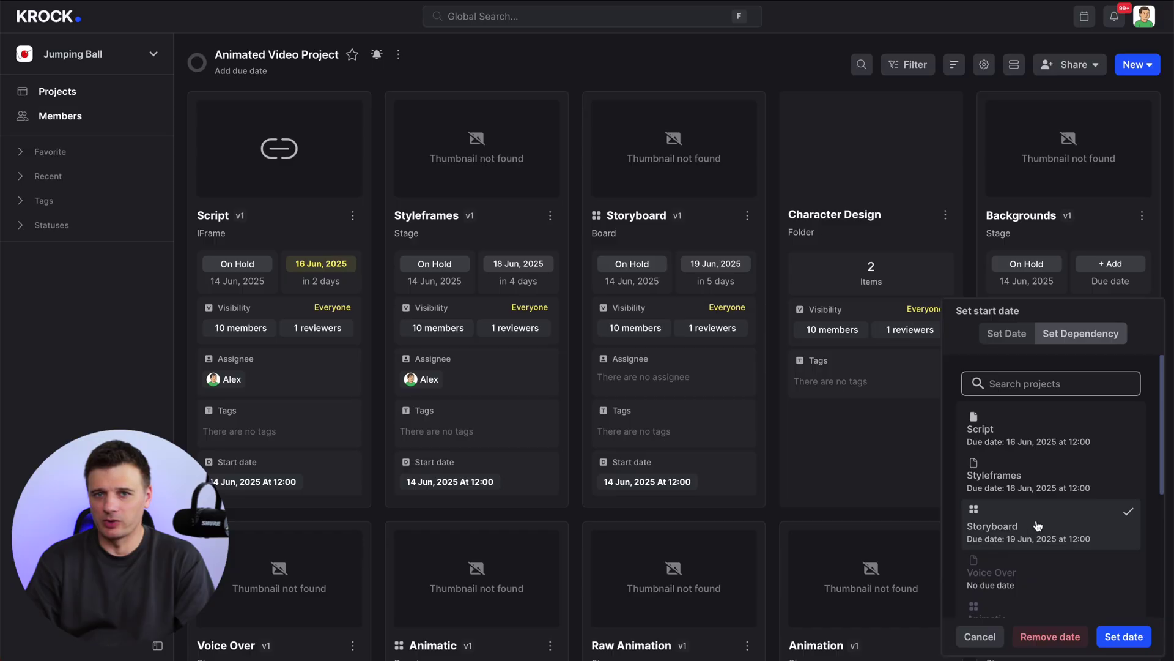
left_click(1124, 637)
Step: Make the Animation stage start after Raw Animation via a start-date dependency
scroll(876, 640, "down", 4)
left_click(876, 640)
left_click(935, 334)
scroll(910, 446, "down", 3)
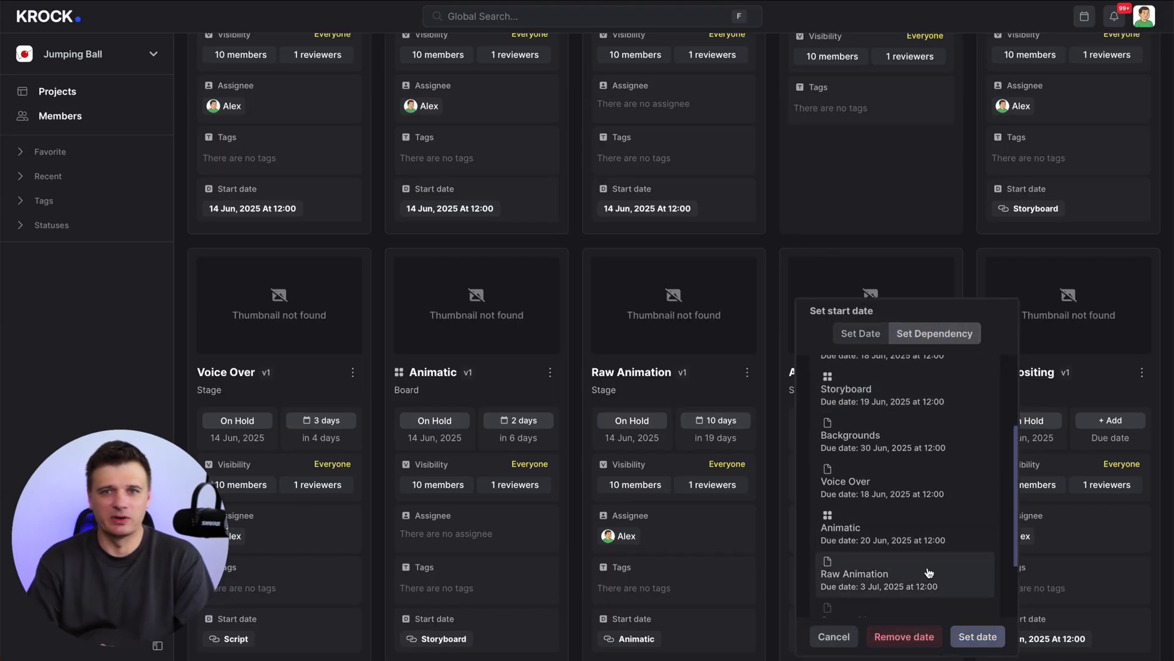
left_click(927, 581)
left_click(977, 636)
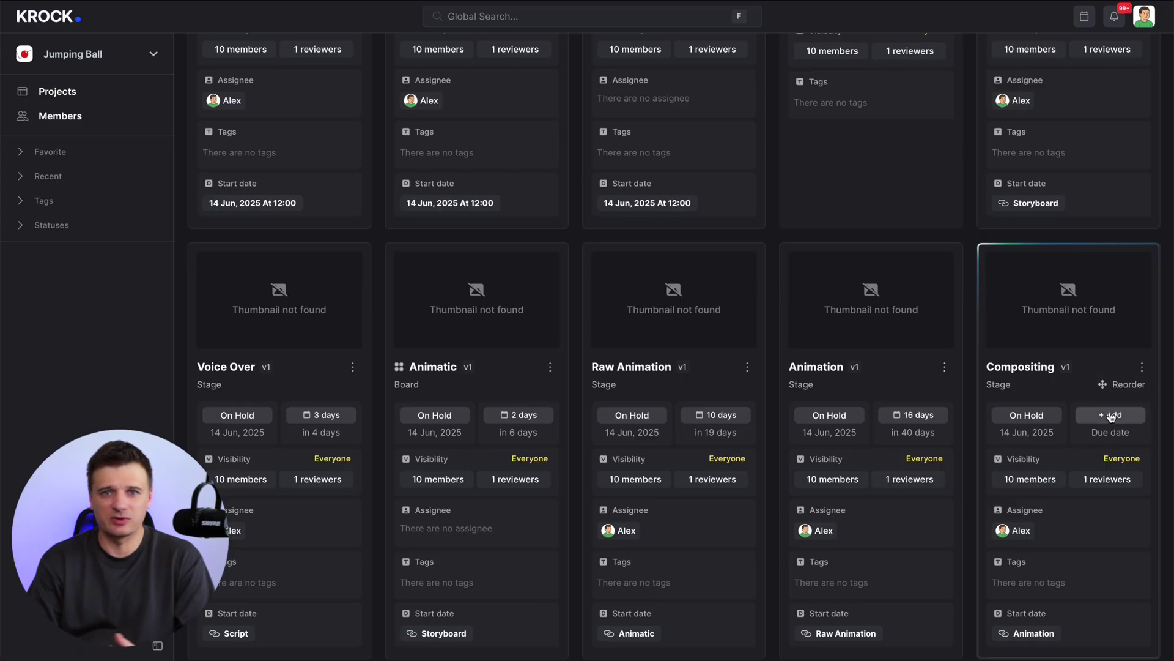
Step: Set Compositing's due date as a 3-day duration
left_click(1112, 415)
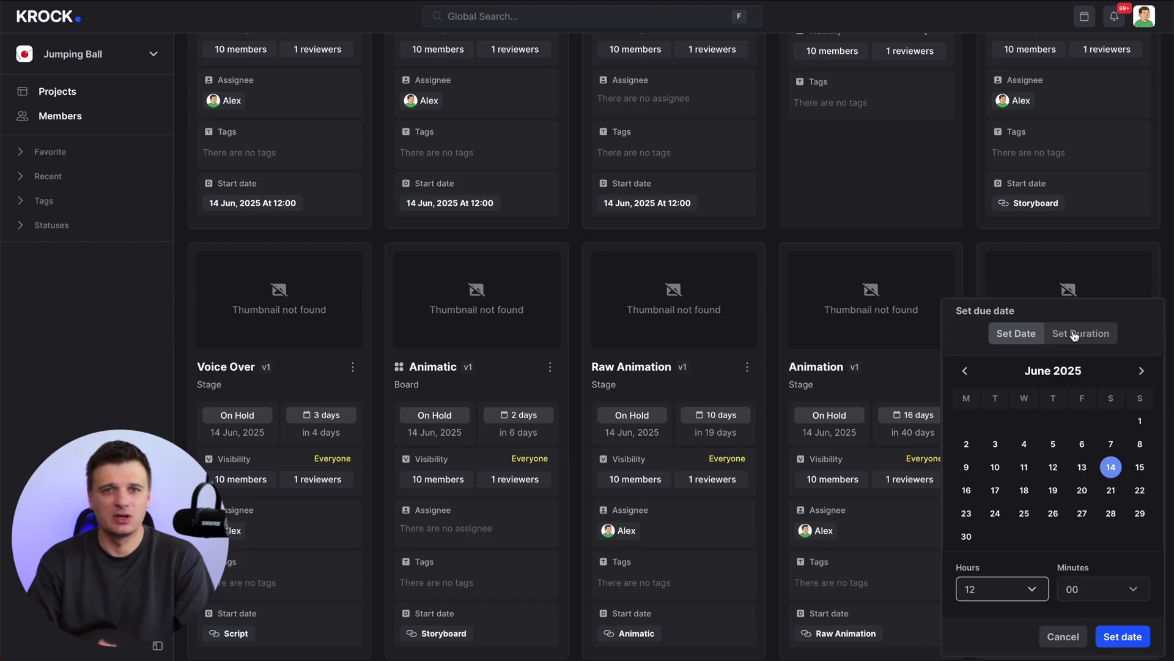
left_click(1075, 335)
left_click(1101, 391)
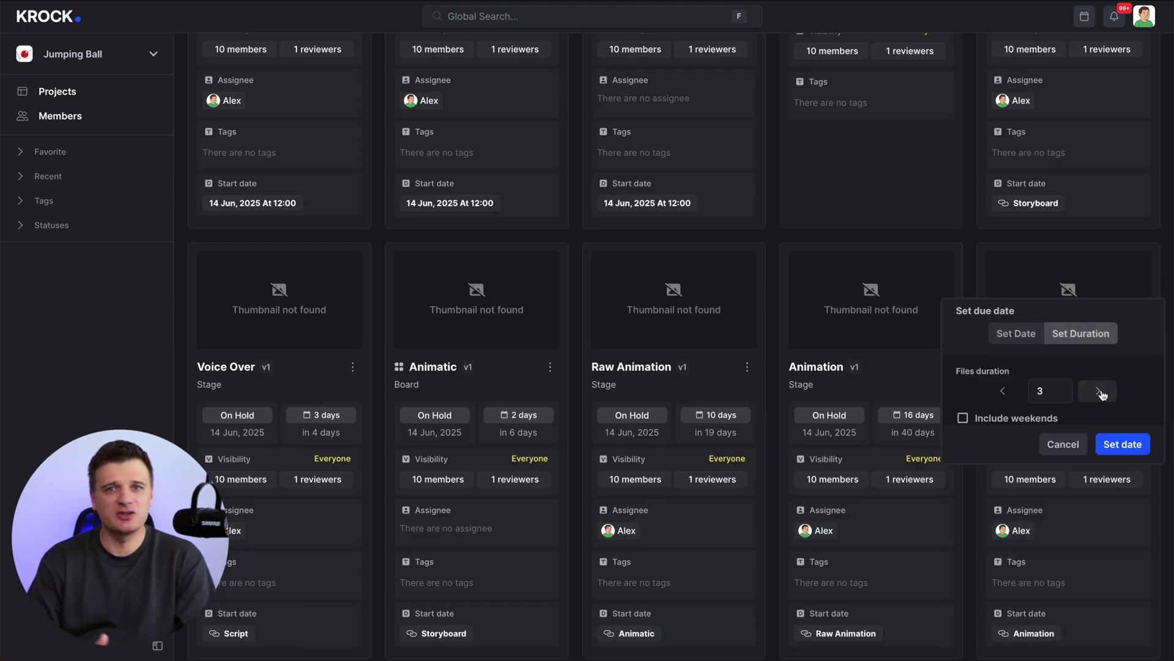
left_click(1101, 391)
left_click(1122, 444)
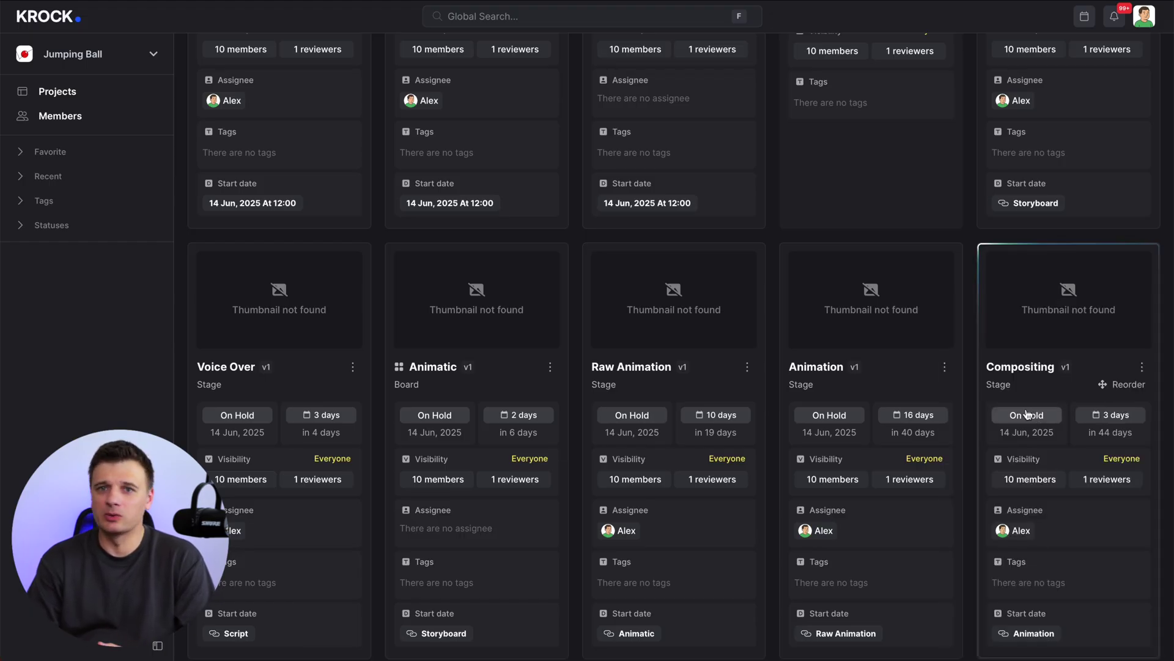
scroll(1028, 415, "up", 5)
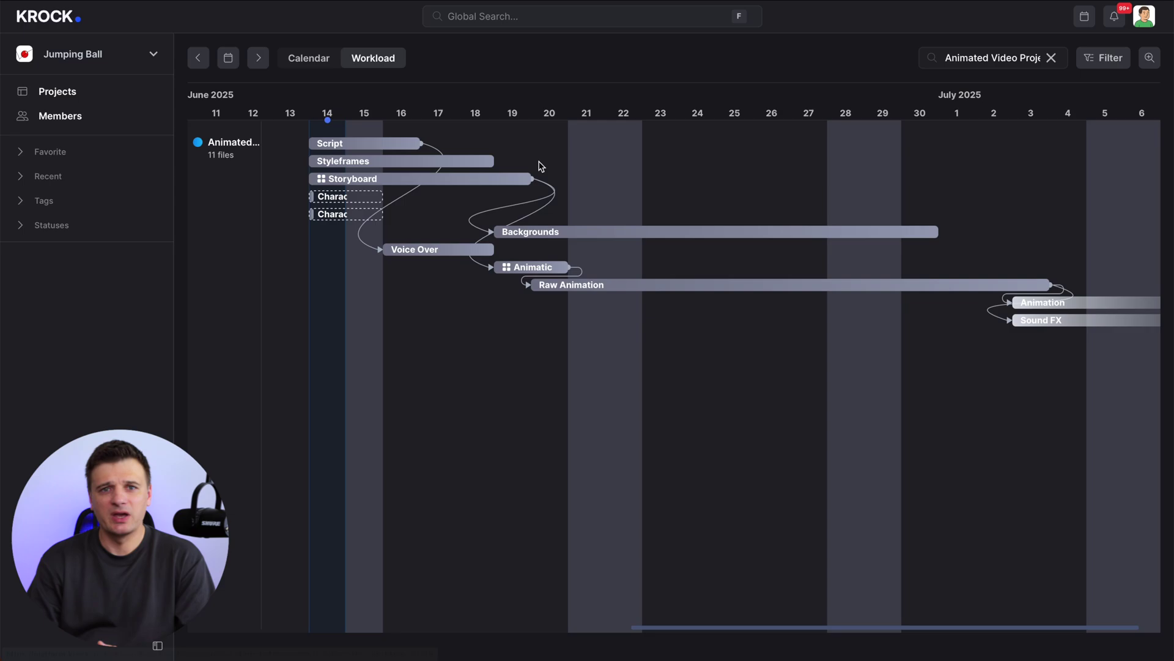
Step: Review the workspace member list, then reopen Animated Video Project from Projects
left_click_drag(625, 180, 744, 181)
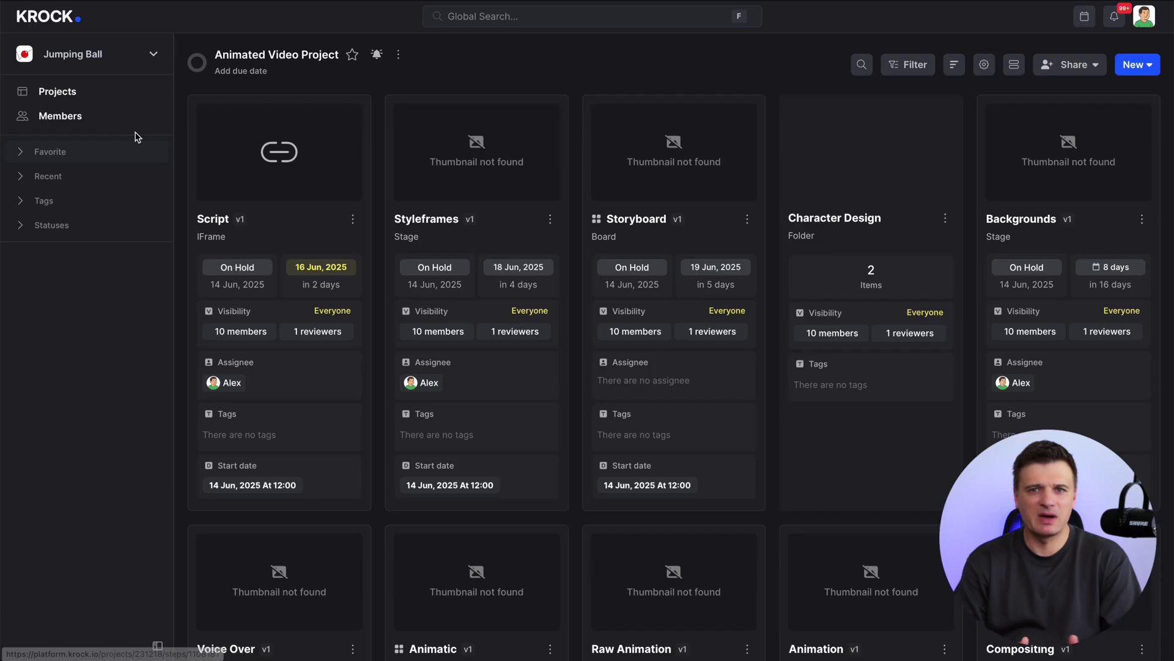
left_click(133, 122)
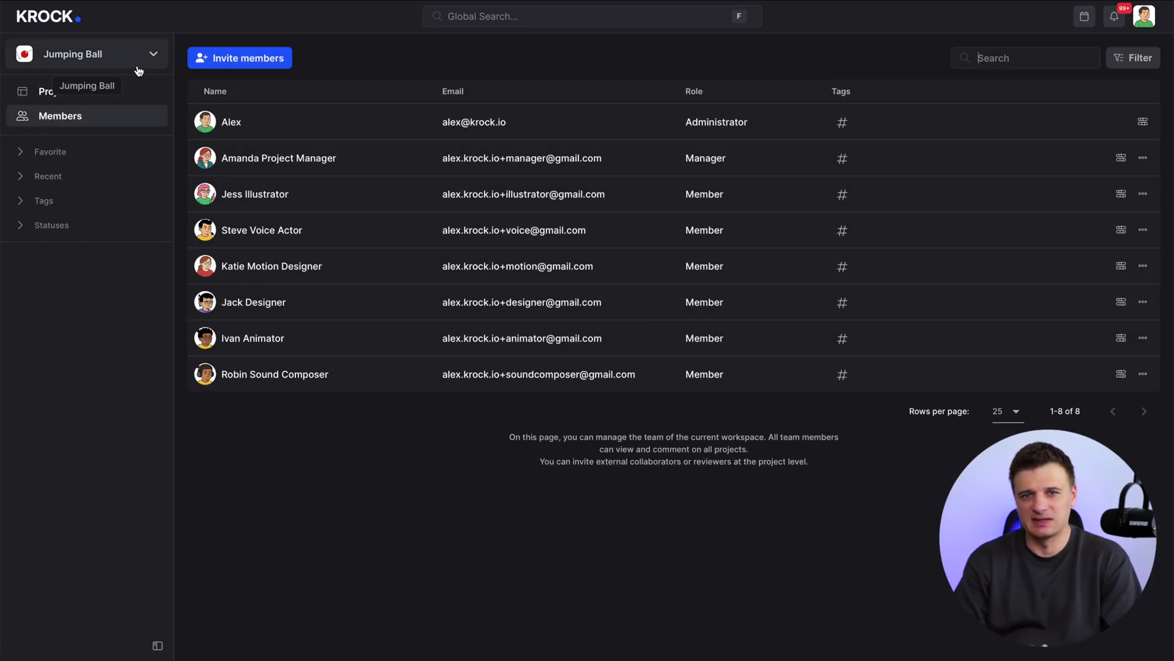
left_click(145, 94)
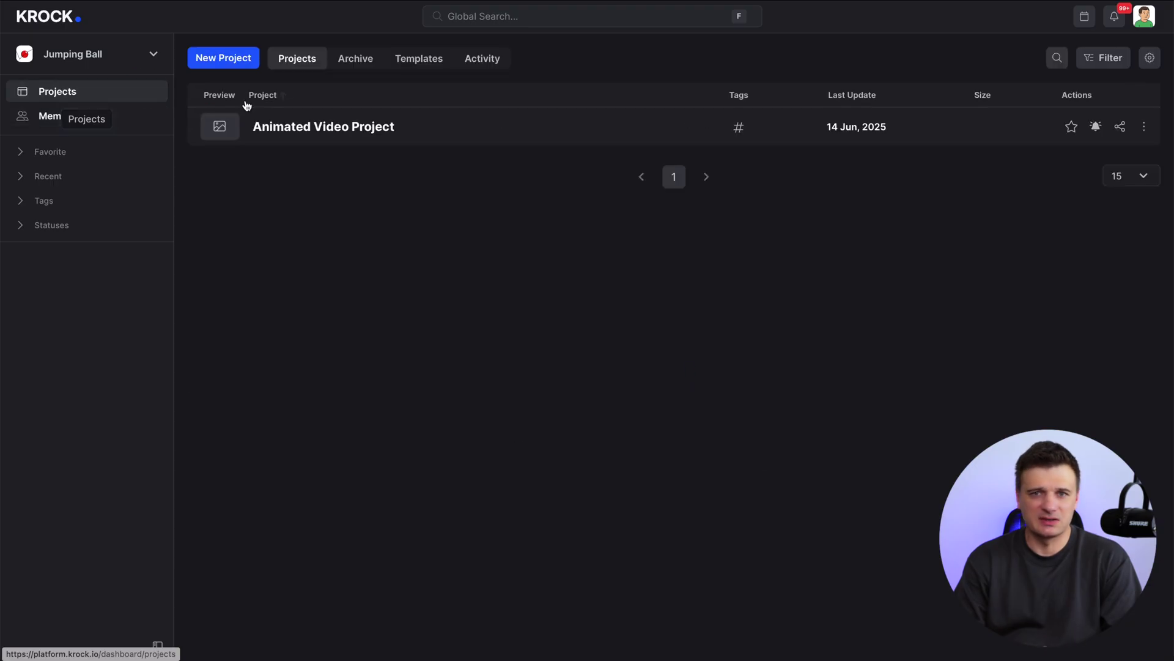
left_click(312, 123)
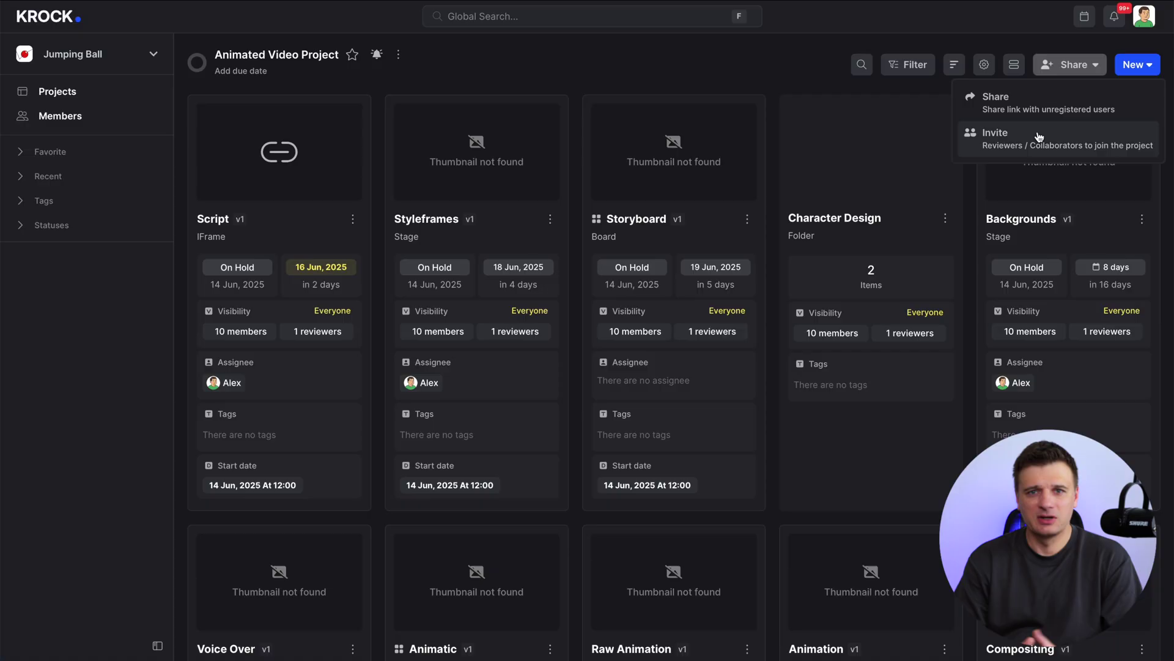
Step: Invite two freelancers to the project with a chosen role
left_click(1040, 136)
left_click(719, 319)
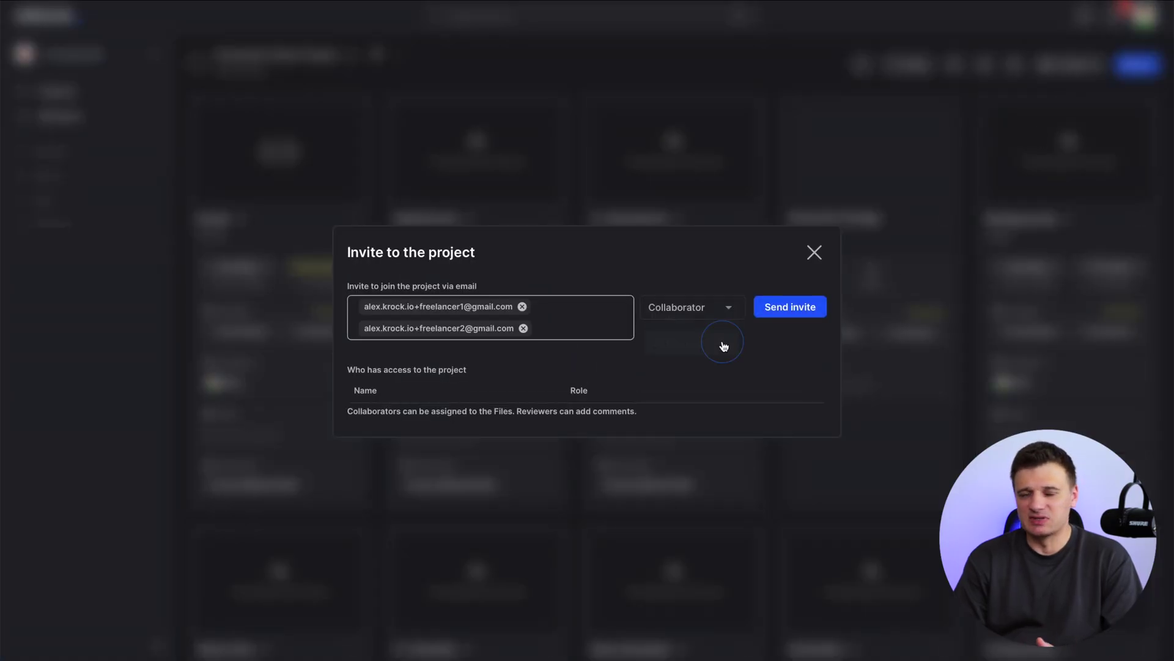
left_click(786, 308)
Step: Assign the Designer-tagged designer and illustrator to Backgrounds, then open Share > Invite
left_click(1138, 367)
left_click(773, 259)
left_click(835, 353)
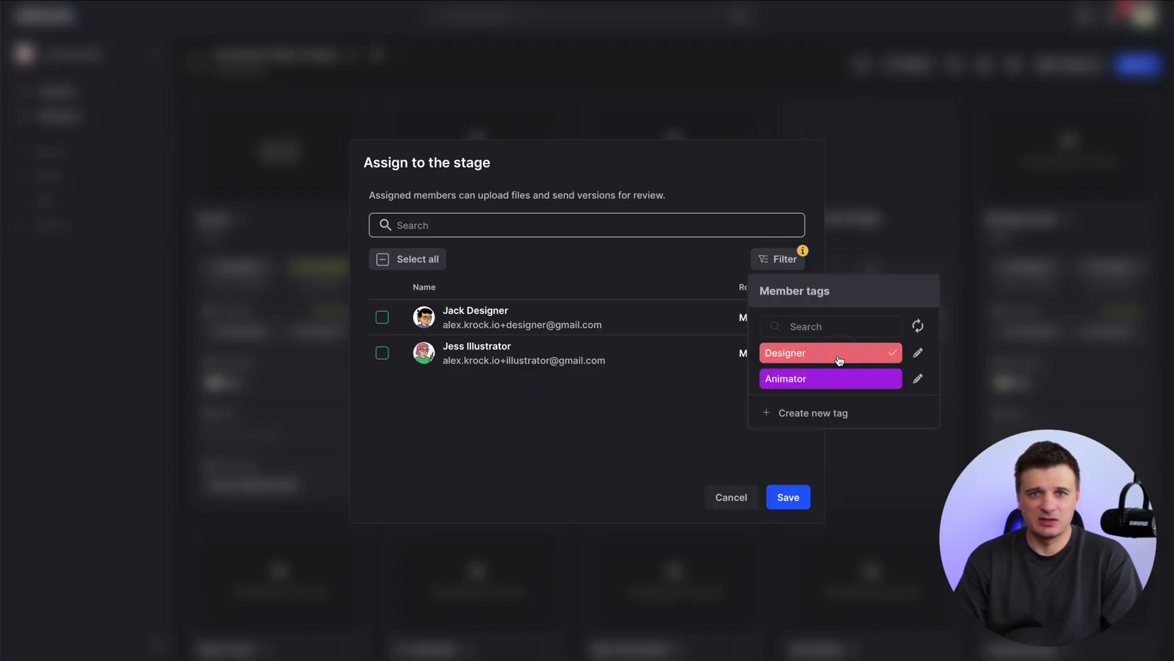
left_click(382, 318)
left_click(382, 353)
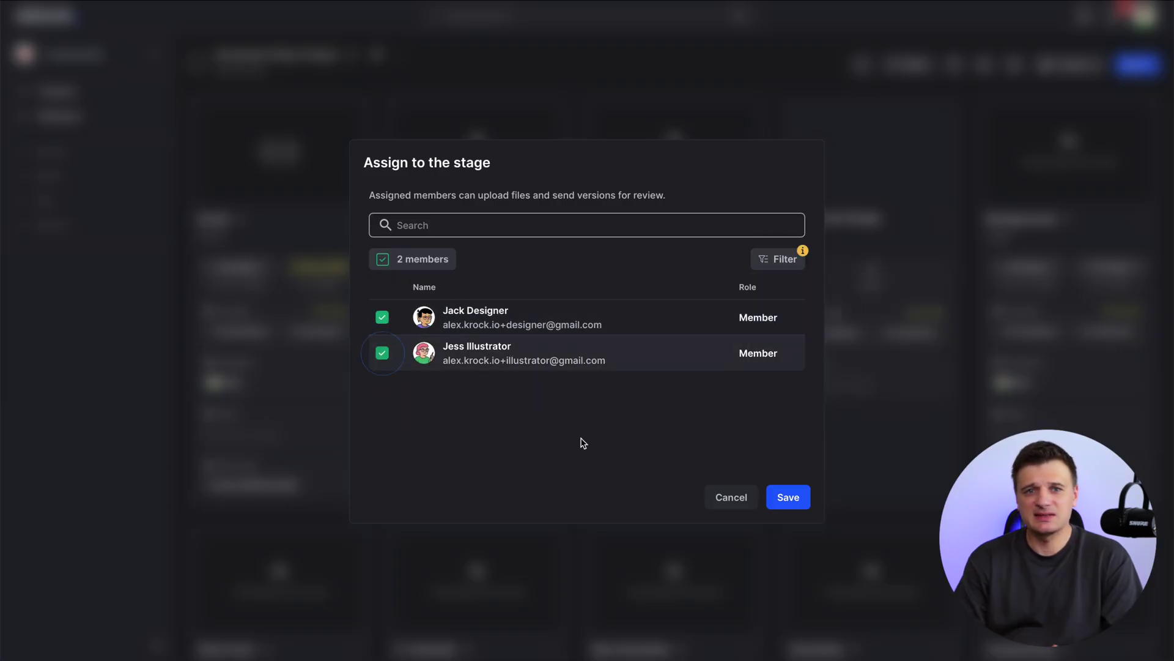
left_click(788, 497)
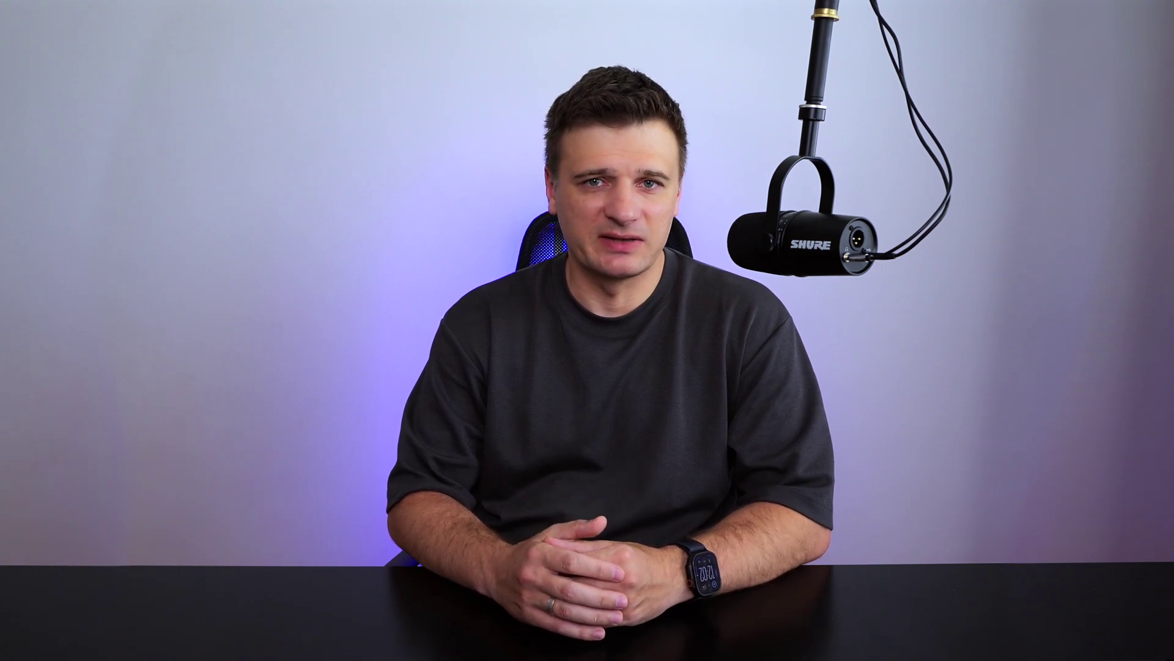
left_click(1048, 73)
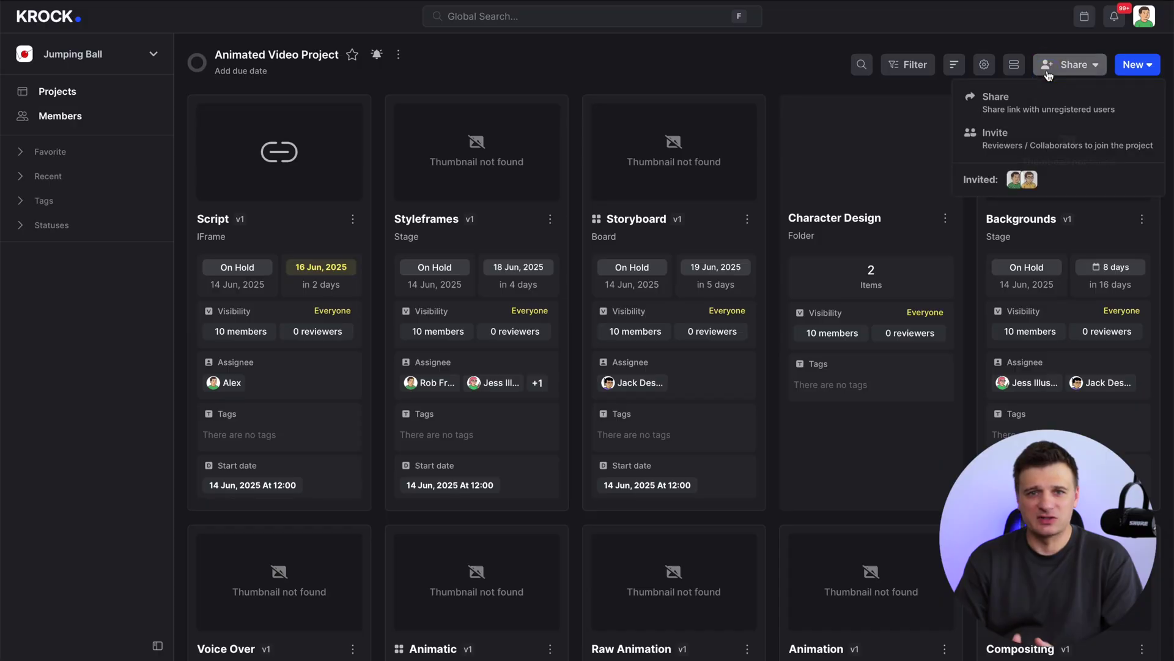
left_click(1064, 149)
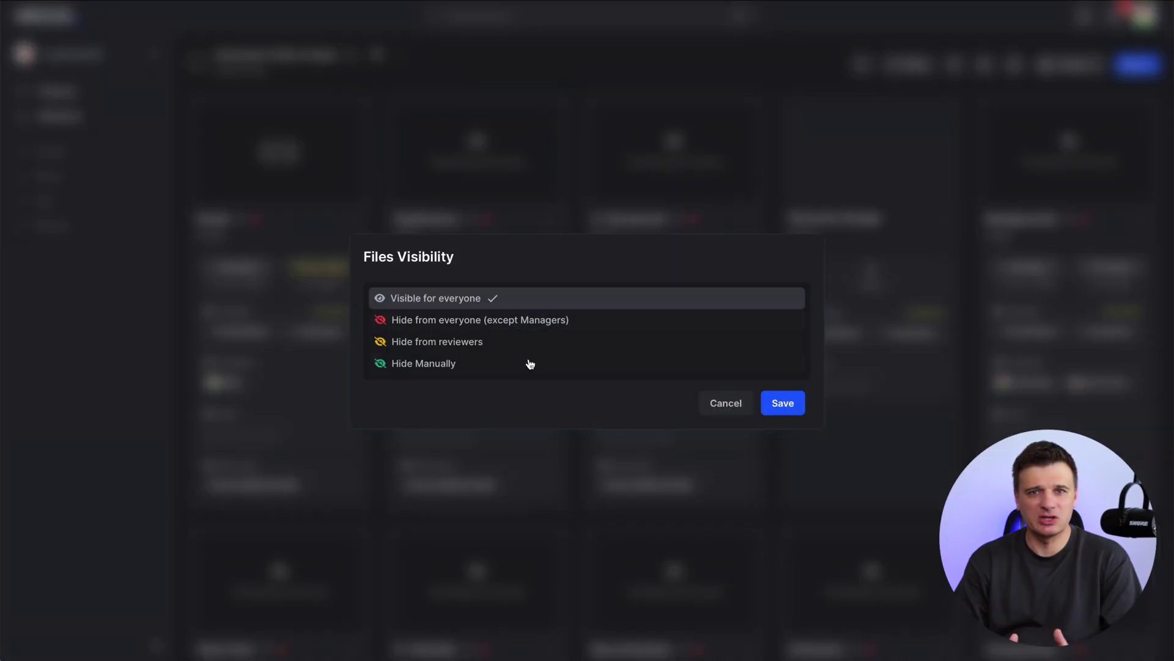
Step: Choose Hide Manually and filter the people list to collaborators and reviewers only
left_click(530, 364)
left_click(790, 276)
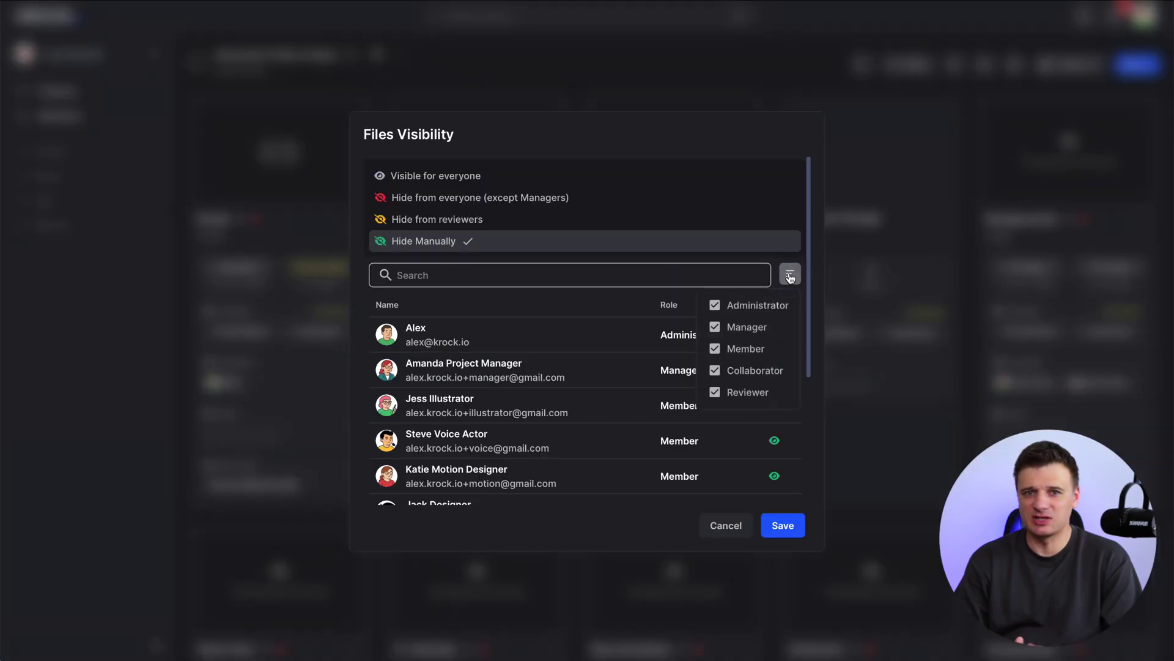
left_click(718, 312)
left_click(715, 327)
left_click(714, 349)
Step: Hide the files from three collaborators and upload the 28 background images
left_click(777, 441)
left_click(777, 406)
left_click(778, 372)
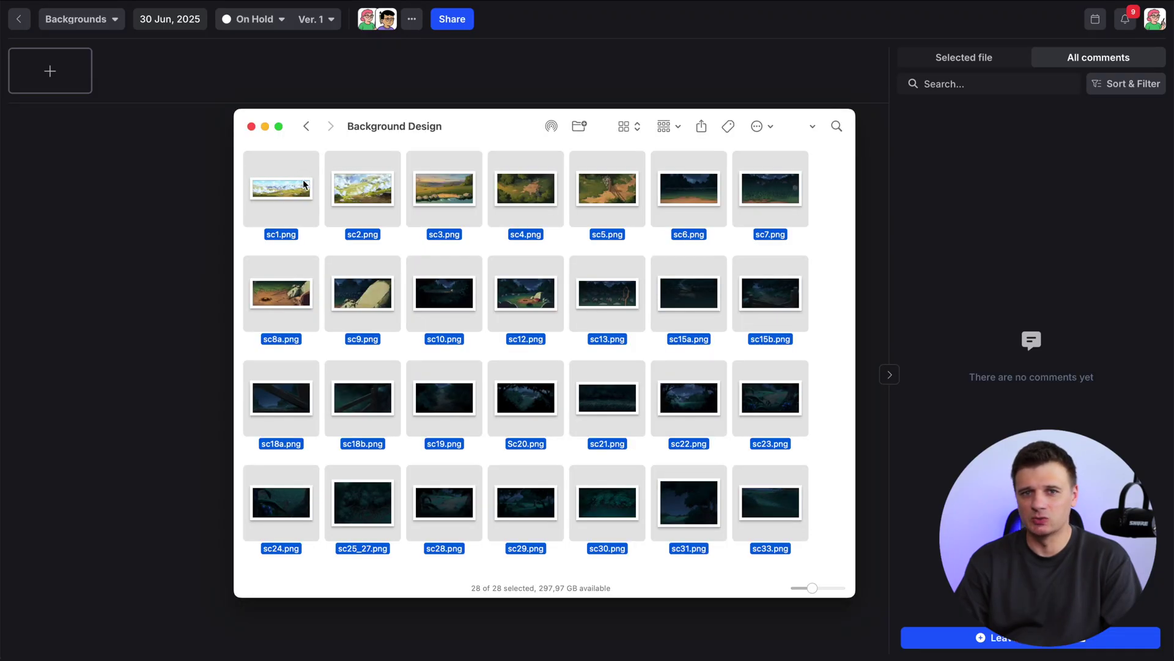
left_click_drag(303, 185, 150, 81)
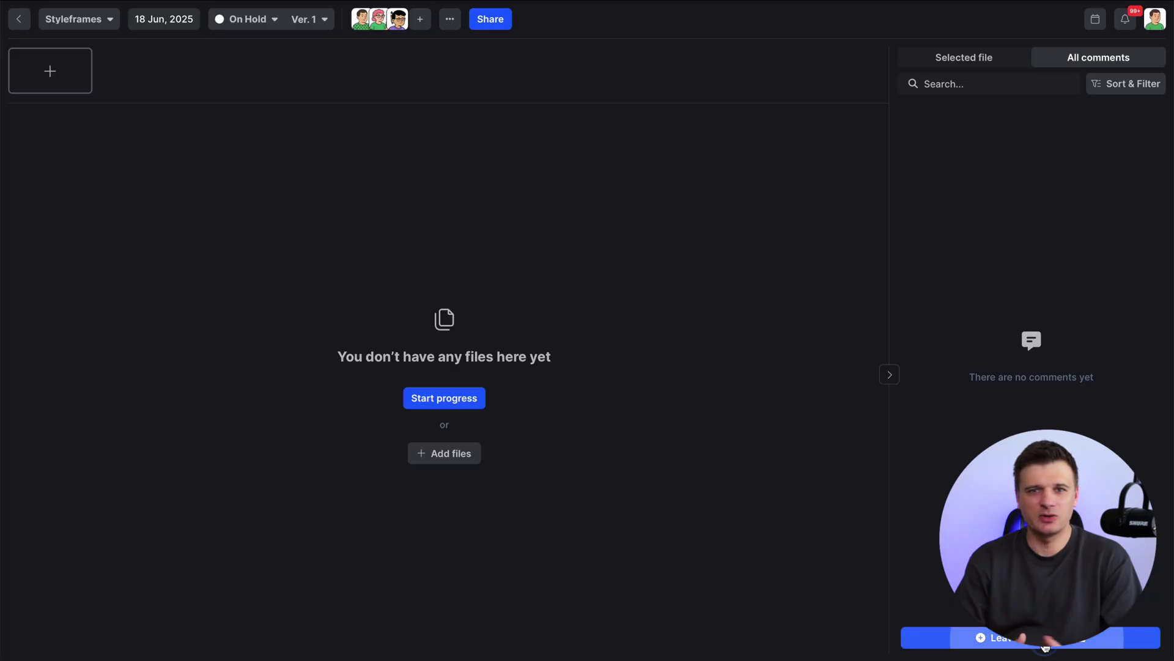
Step: Post a Styleframes comment mentioning the designer and illustrator, with a reference file attached
type("c@")
left_click(269, 201)
type("@")
scroll(276, 199, "down", 2)
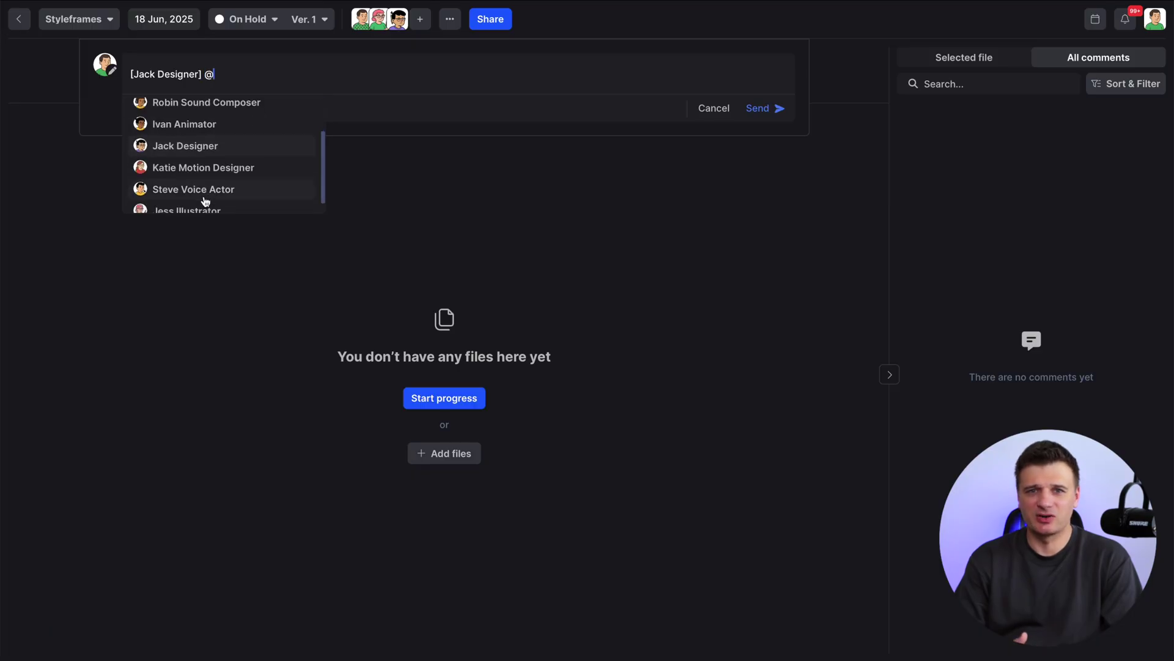
left_click(275, 207)
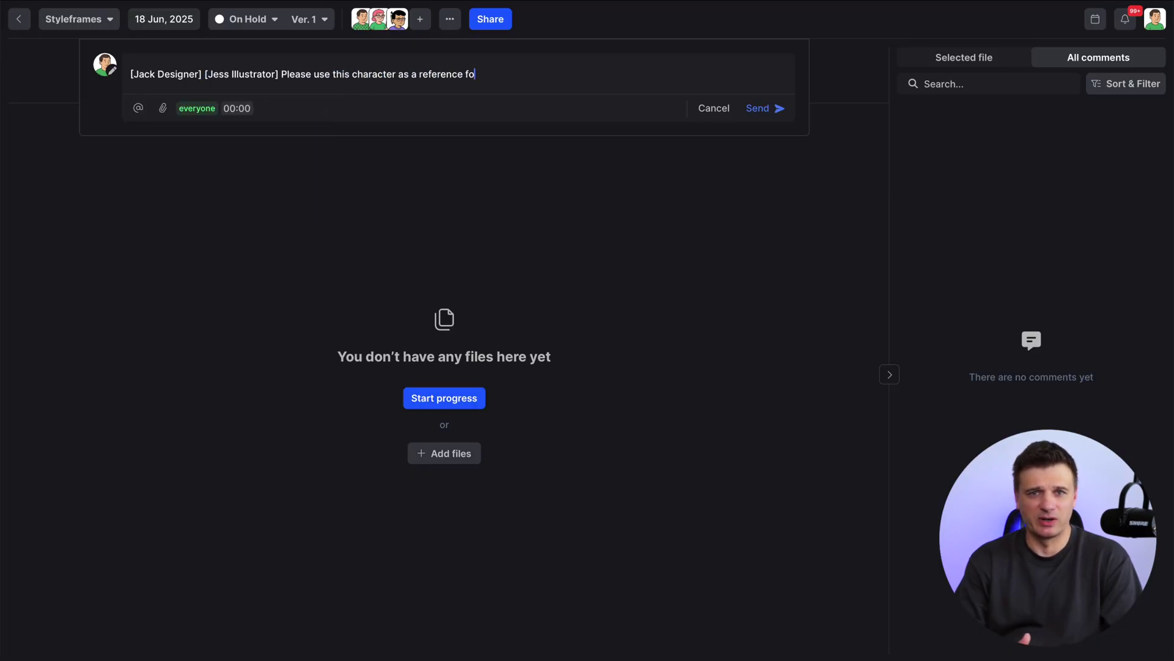
type("les")
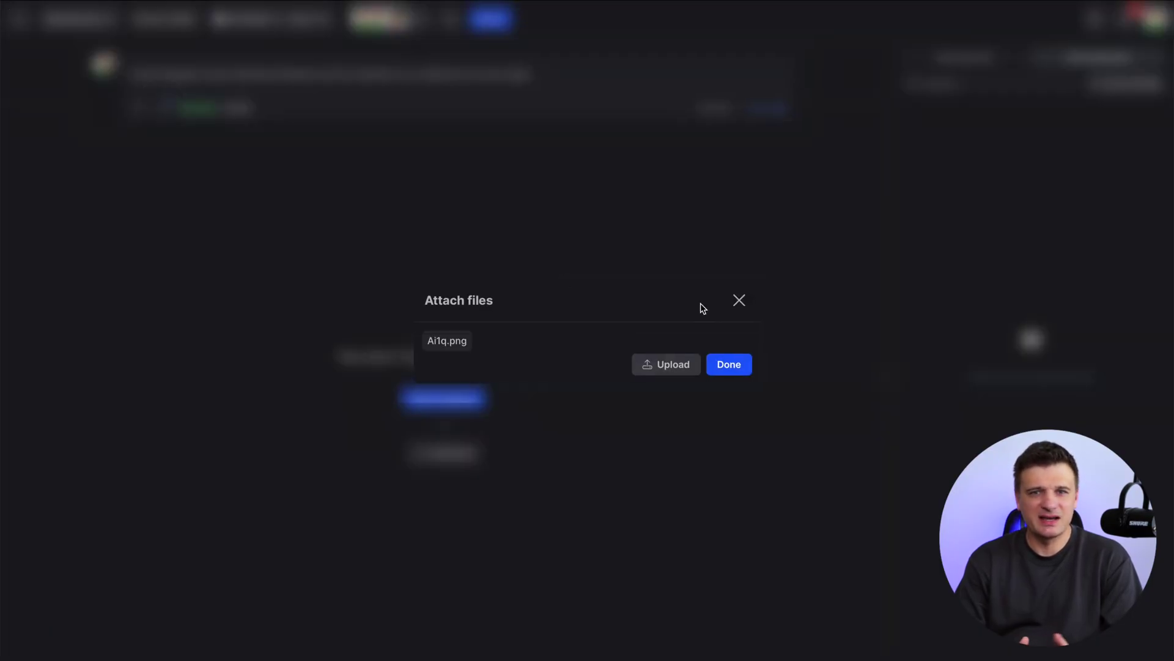
left_click(730, 363)
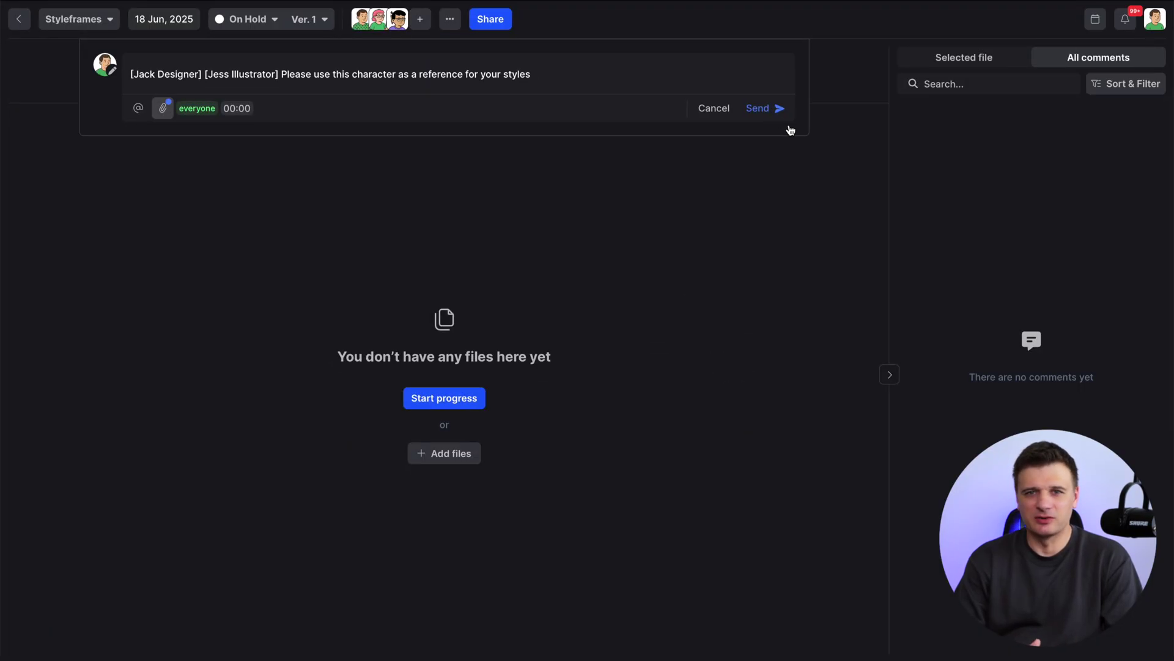
left_click(772, 108)
Step: Change the Backgrounds stage status to Needs Review
left_click(1150, 128)
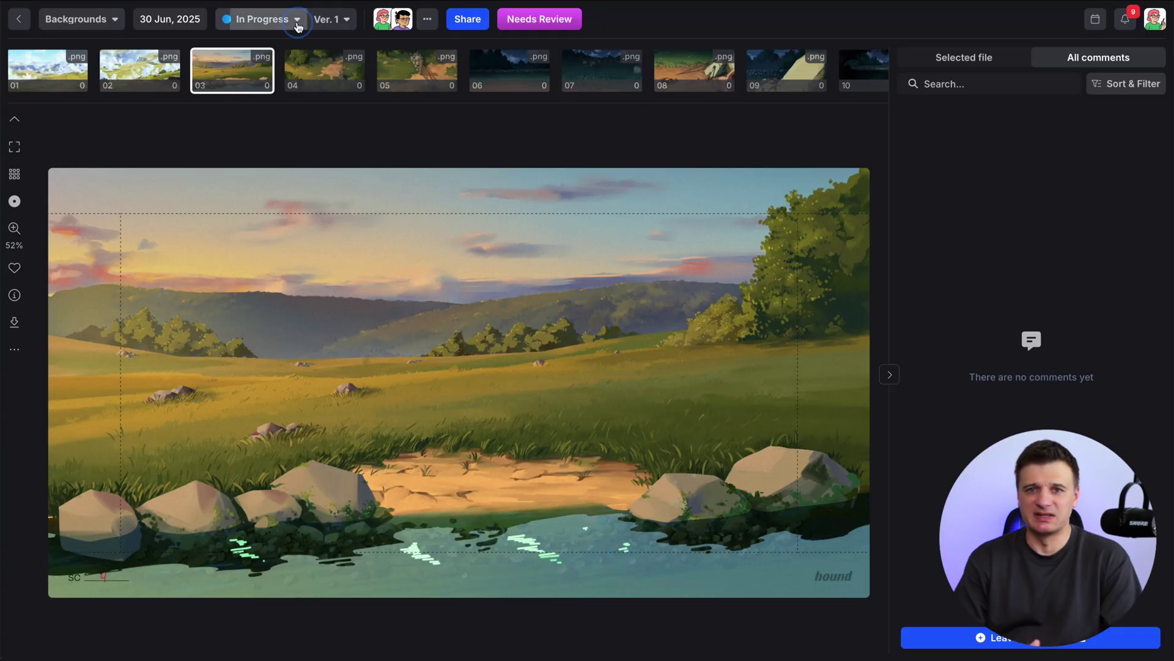
left_click(298, 20)
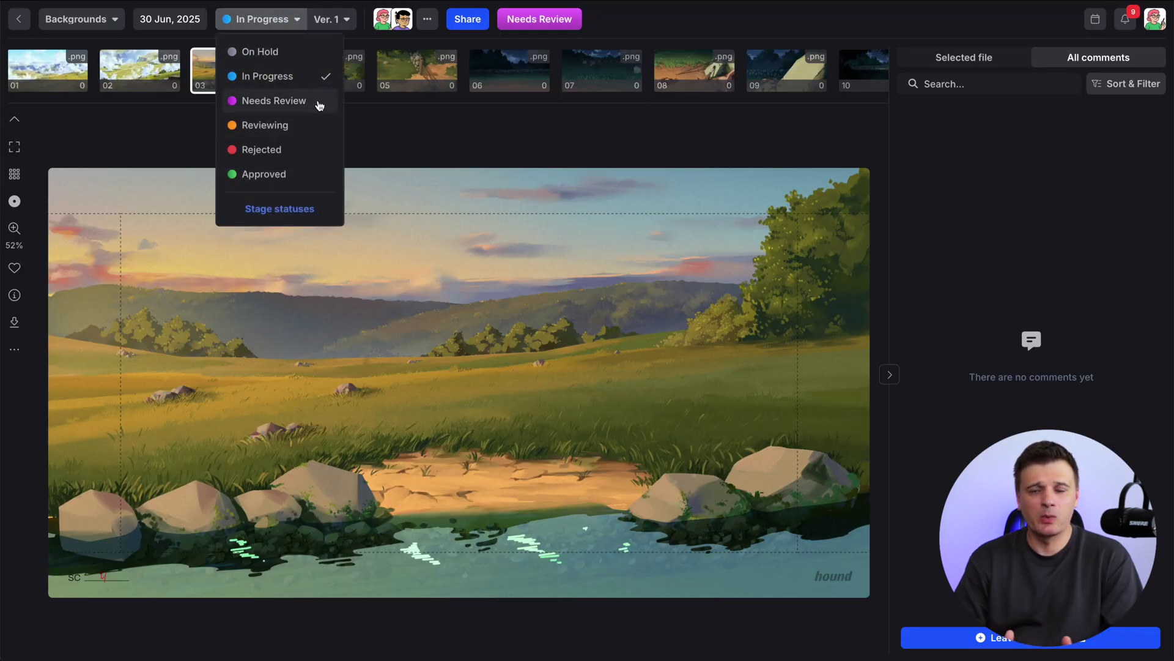
left_click(319, 106)
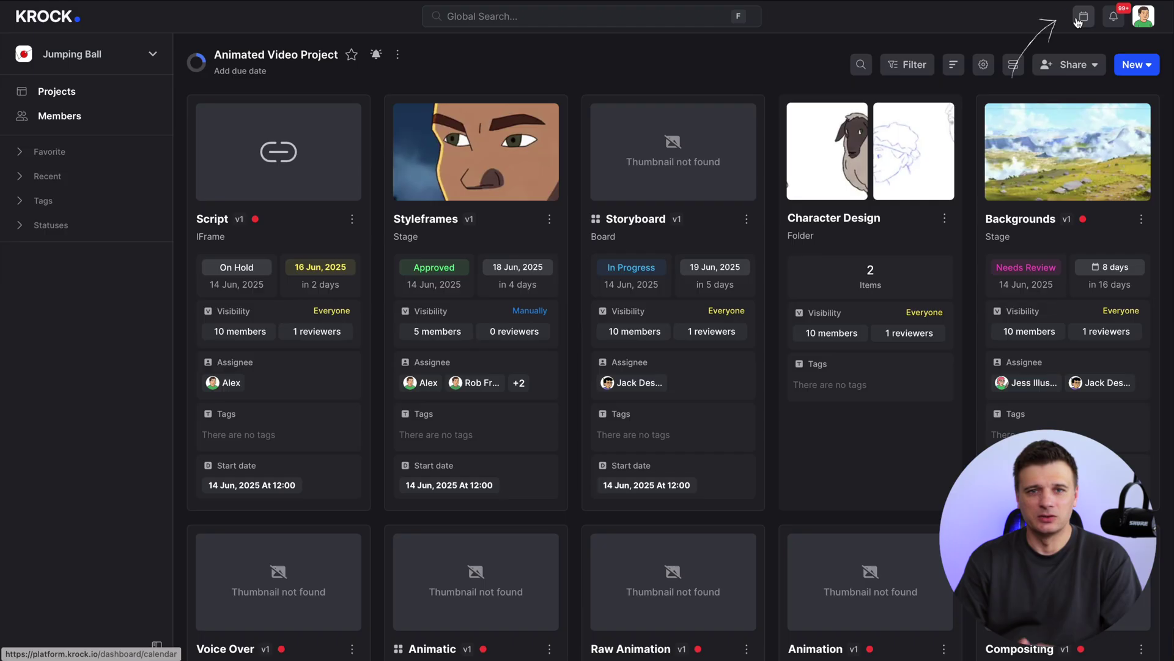
Step: Check deadlines on the calendar, then list the stages with Needs Review status
left_click(1081, 17)
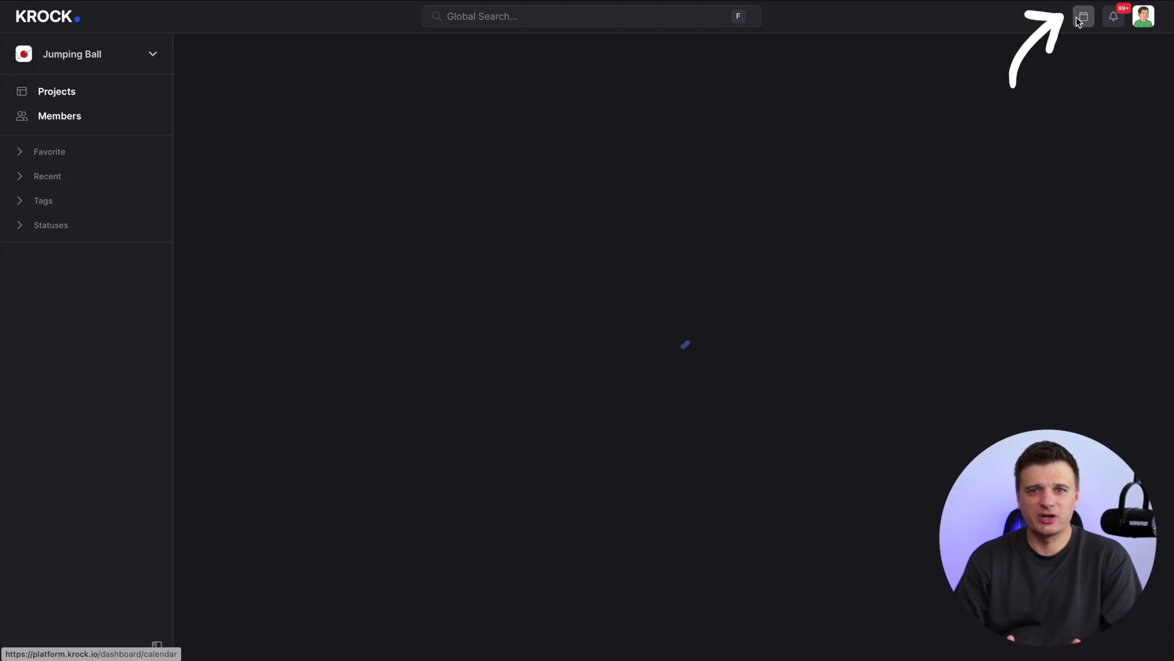
scroll(852, 286, "down", 1)
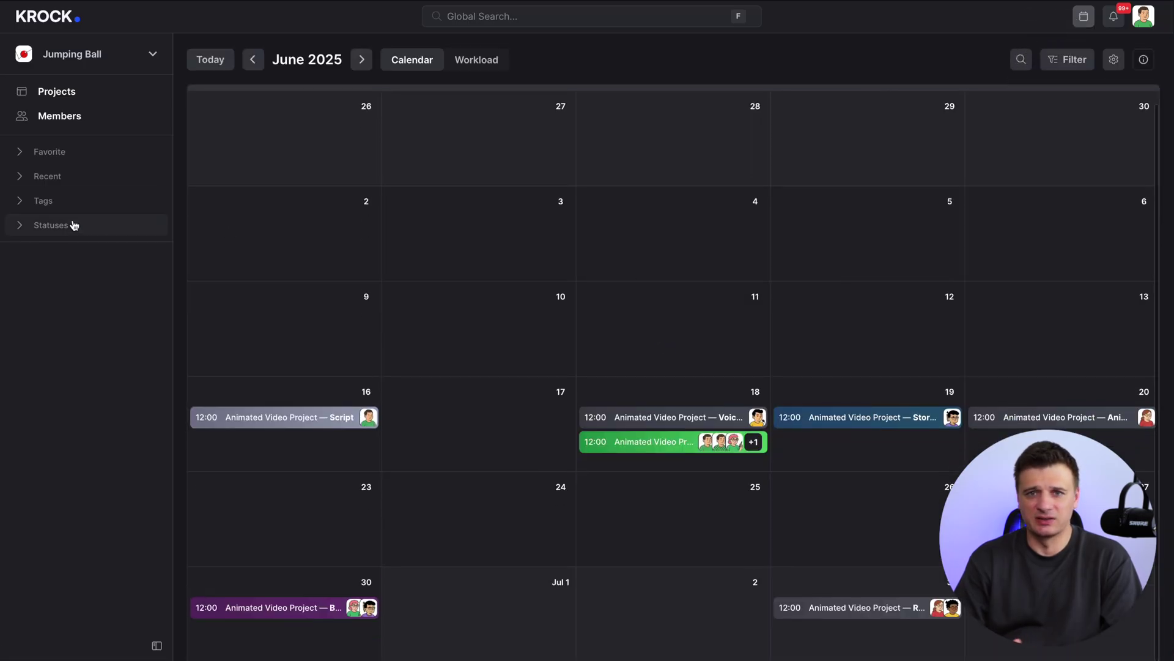
left_click(109, 296)
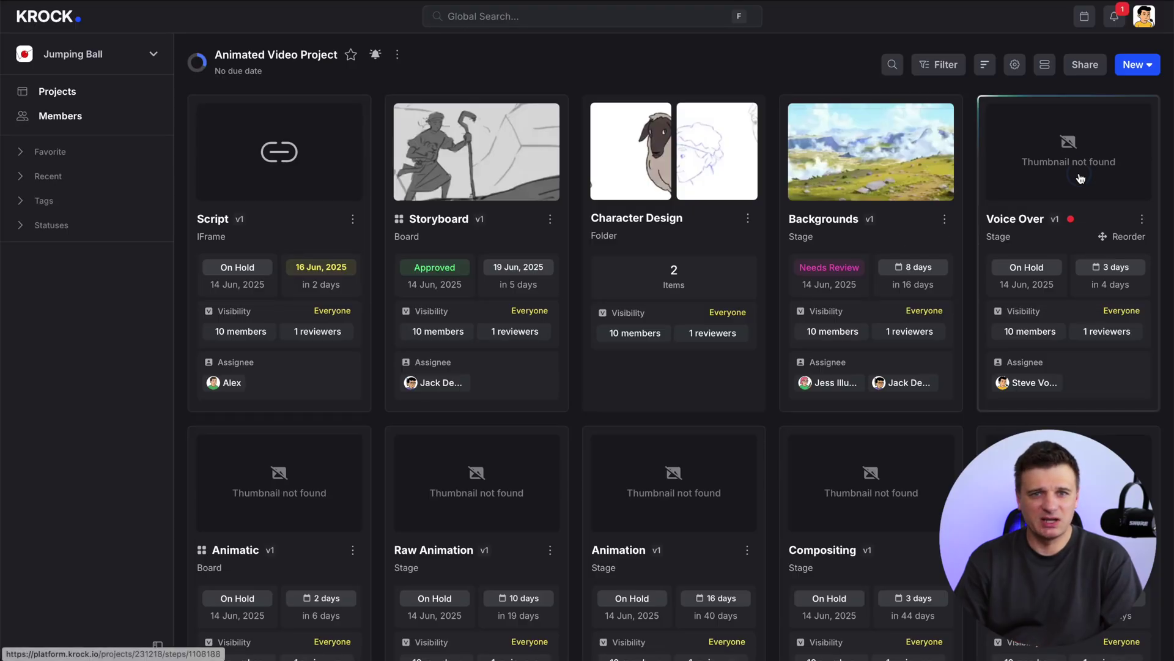
Step: Comment on 00:01–00:05 of the Voice Over audio, mentioning a teammate for feedback
left_click(1081, 178)
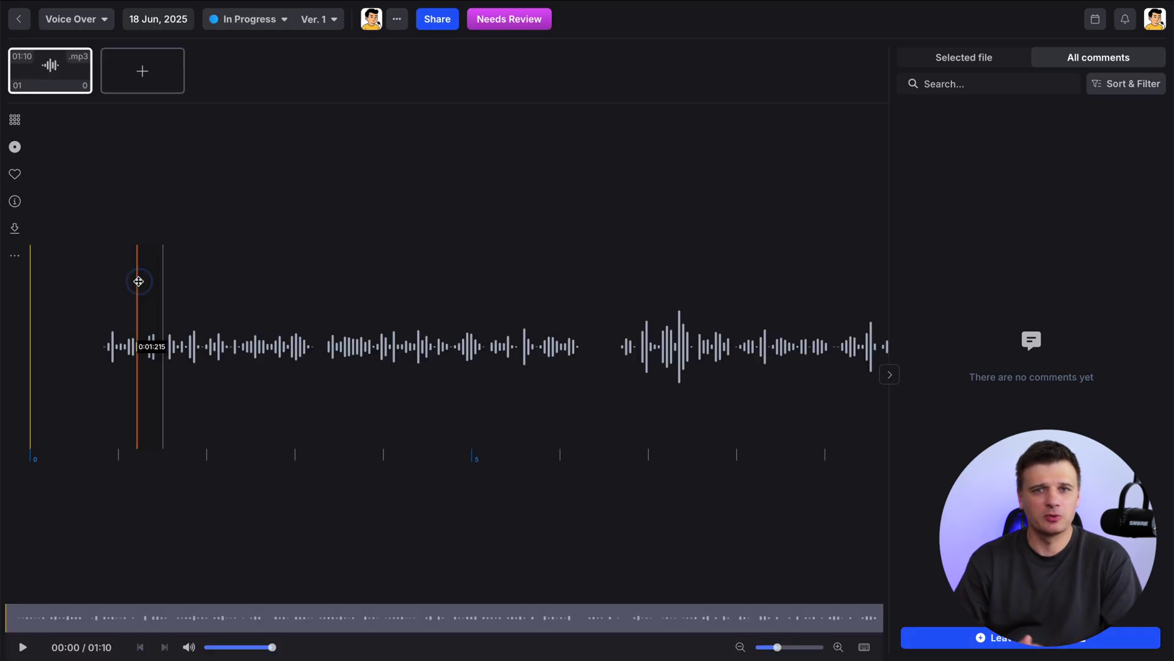
left_click_drag(547, 306, 546, 306)
type("@al")
key("Return")
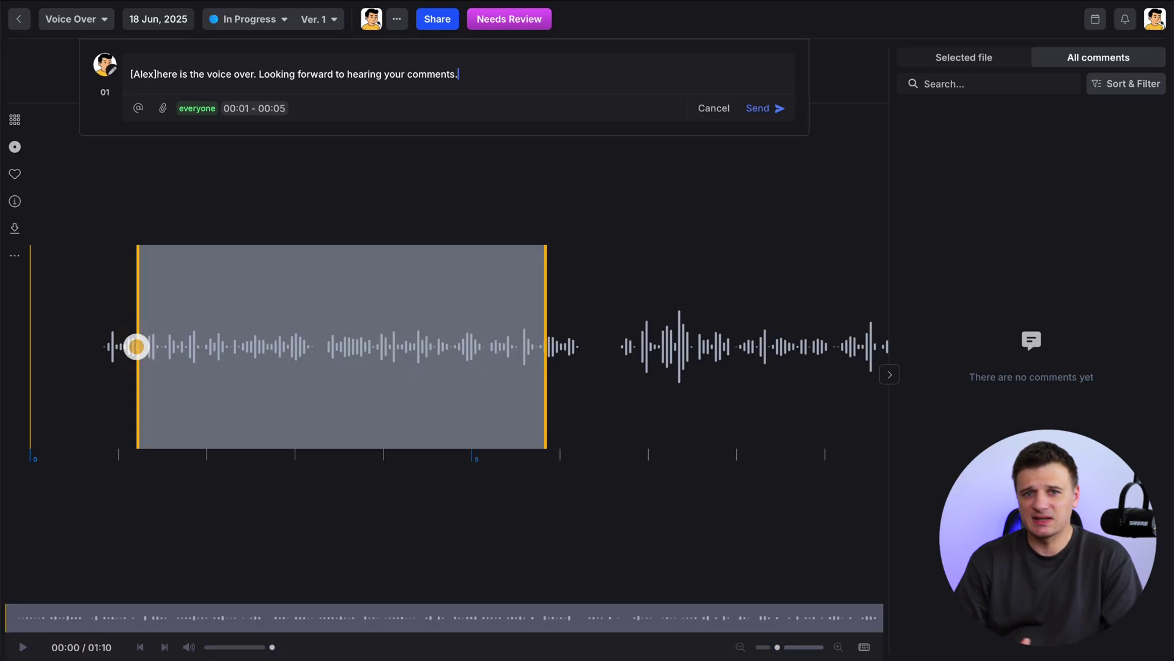
left_click(775, 108)
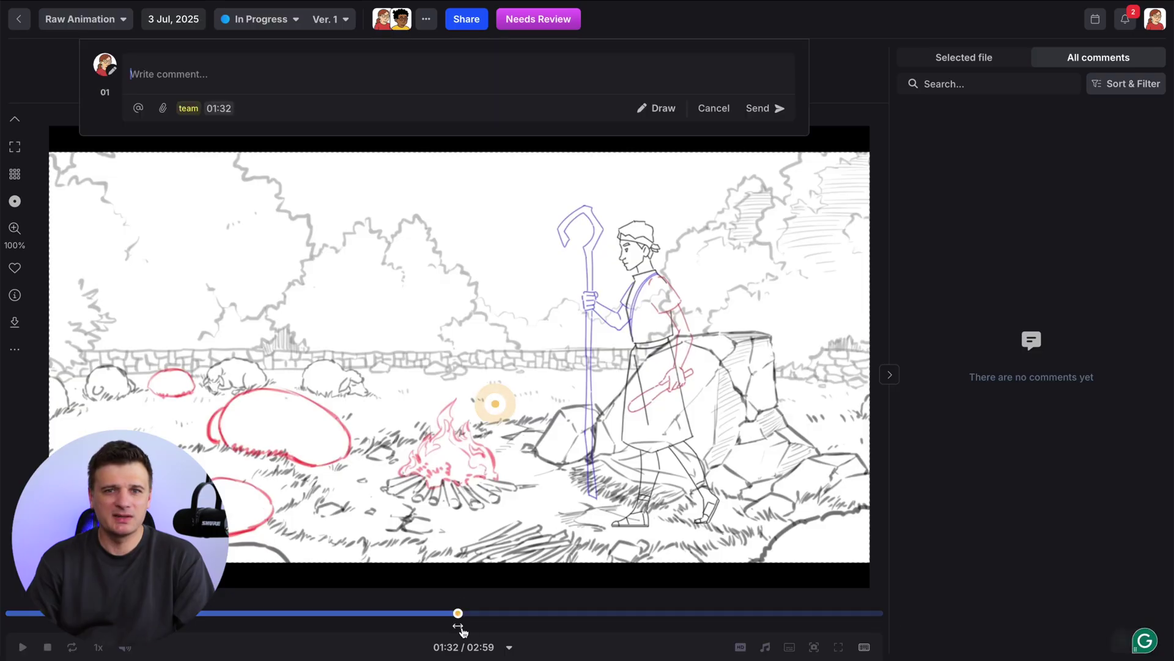
Step: Select 01:32–01:36 on the Raw Animation video timeline to start a comment
left_click_drag(458, 615, 482, 624)
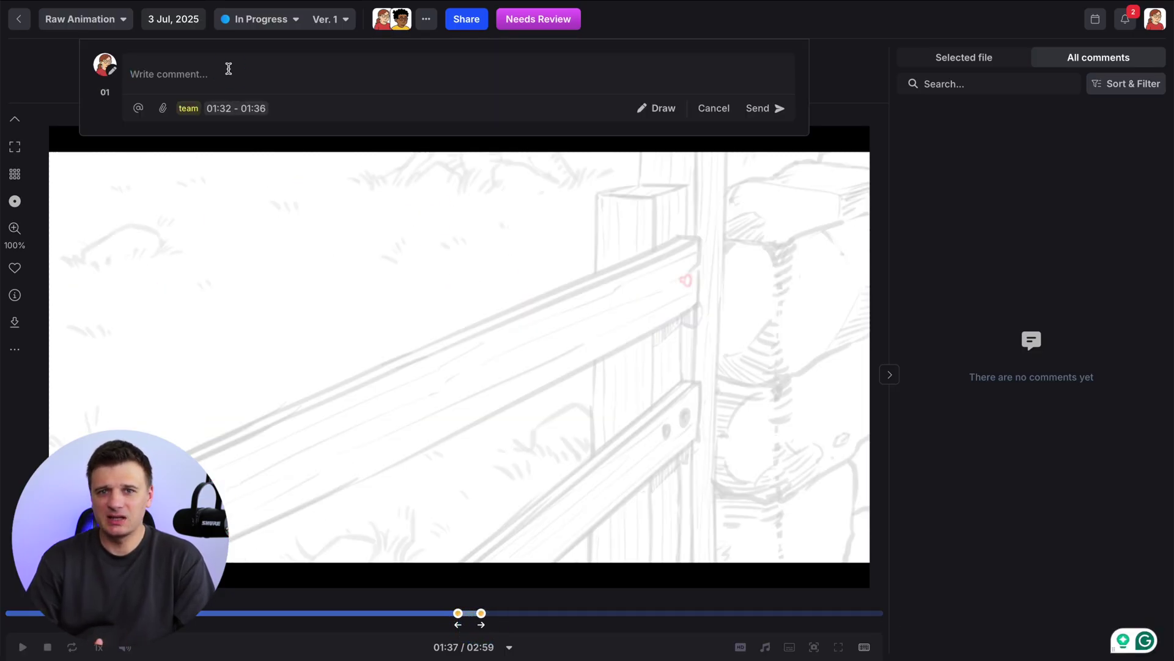
Step: Paste the comment text, mention the project manager and a teammate, and draw a downward arrow beside the character
type("Hi everyone, here's the draft animation. Could you please take a look at the character's walk? I have some doubts and would appreciate your feedback.")
type("@")
key("Down")
key("Down")
key("Return")
type("@")
key("Return")
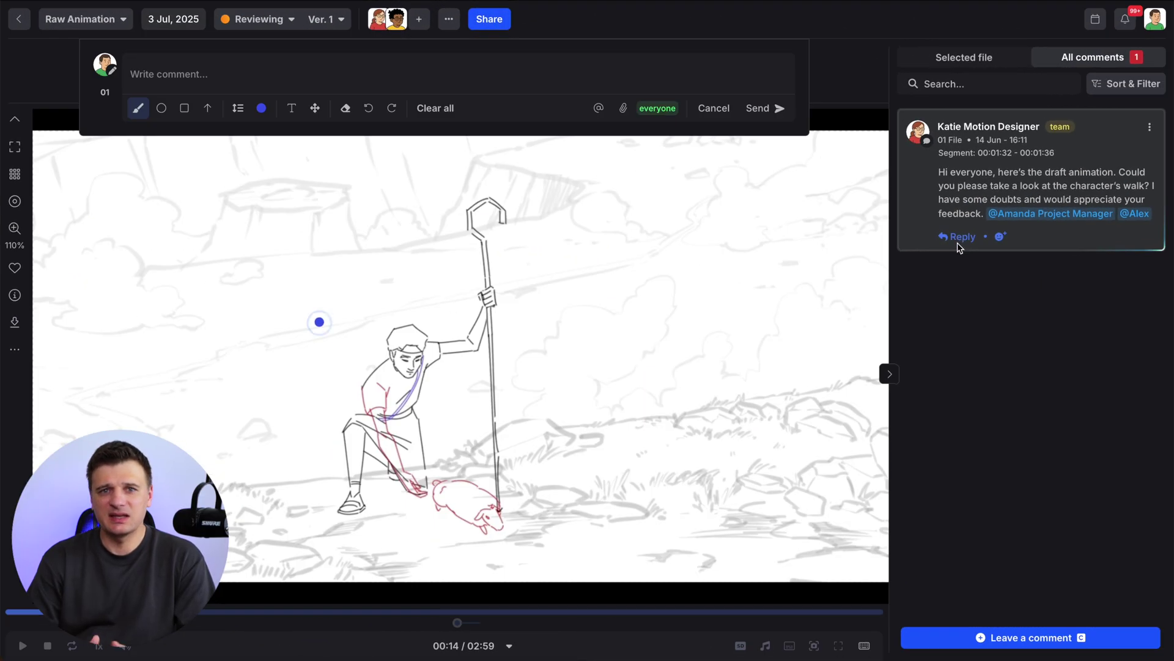
left_click_drag(319, 321, 349, 512)
Step: Tag the motion designer and post the 00:14 comment asking to lower the sheep
left_click(962, 238)
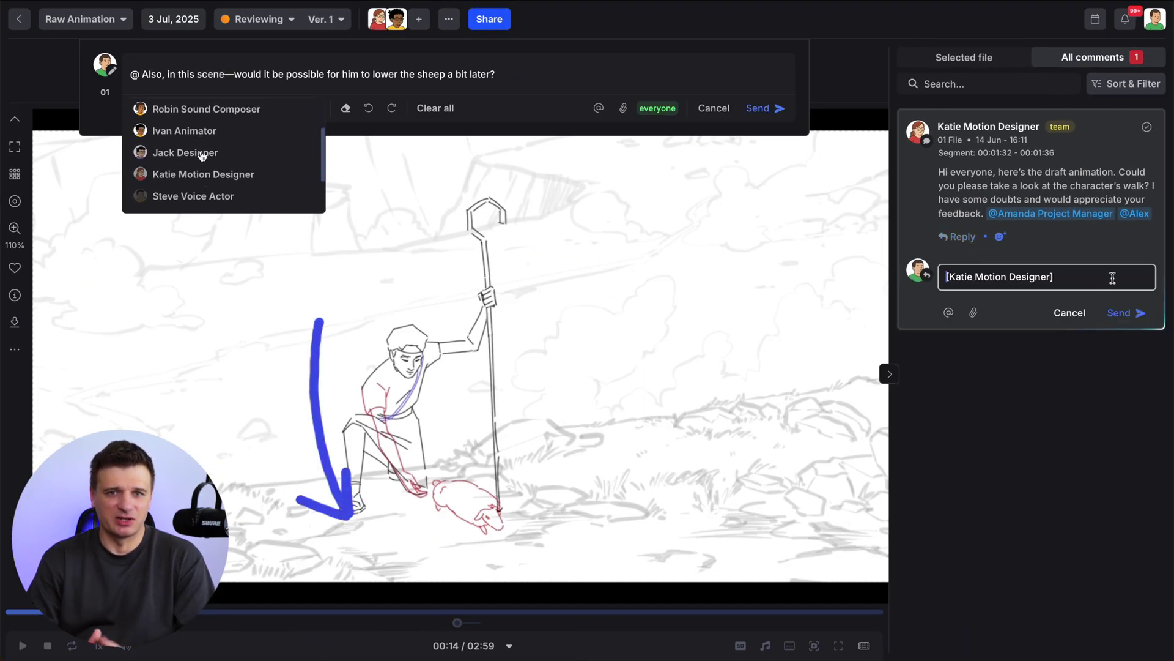
scroll(199, 177, "down", 2)
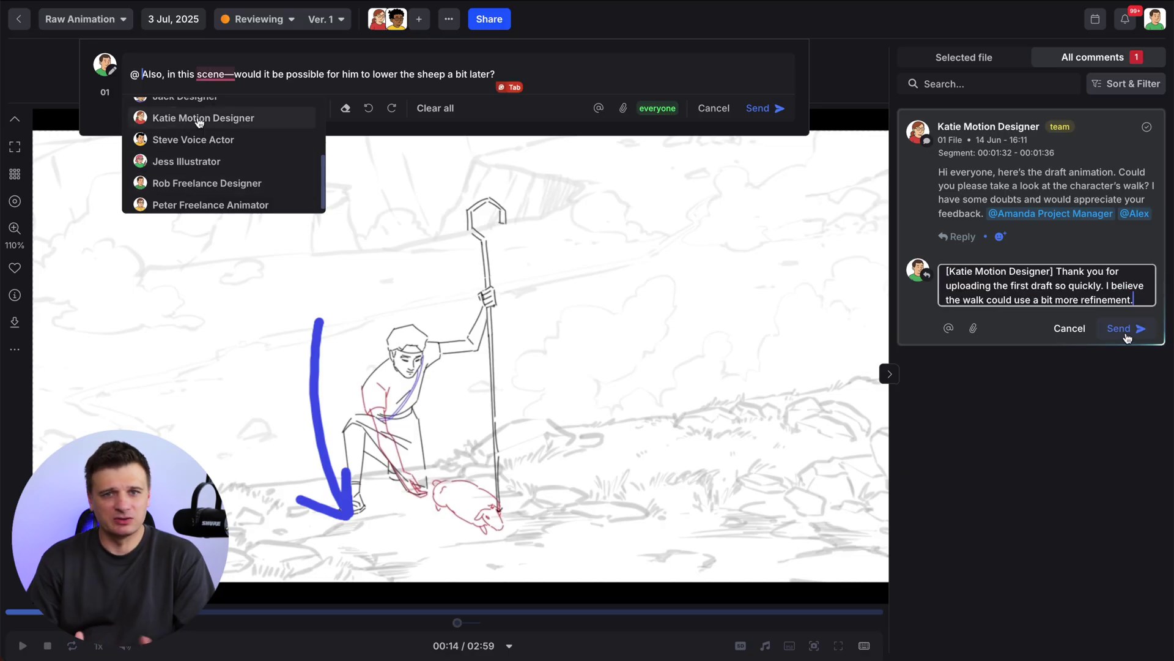
left_click(202, 118)
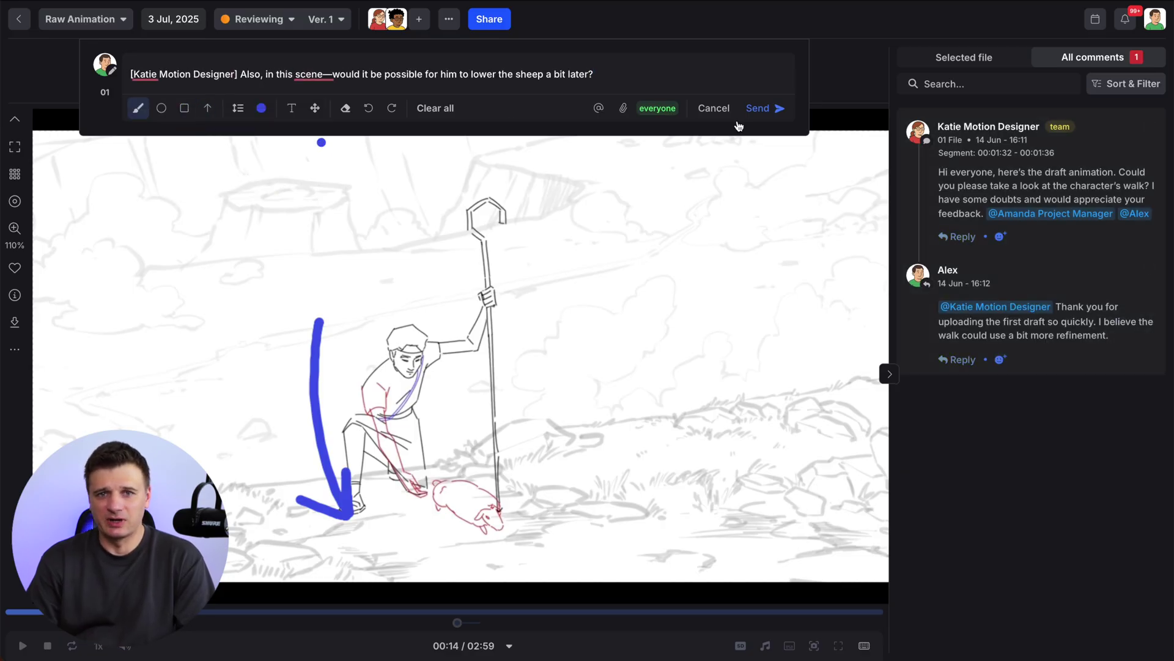
left_click(756, 113)
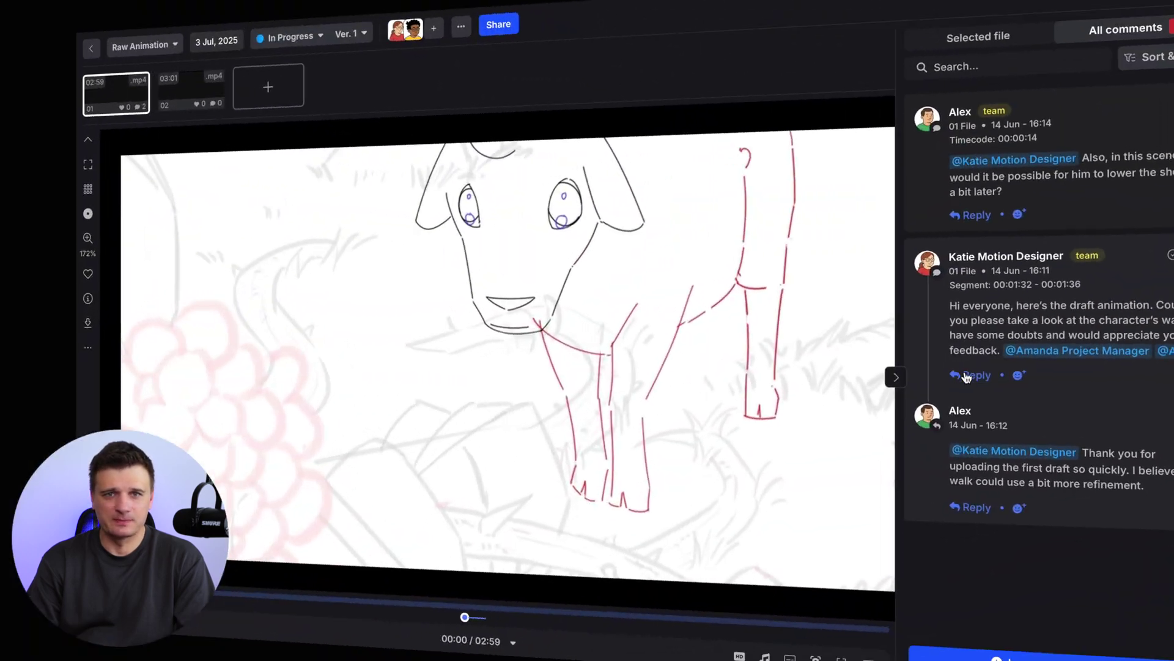
Step: Reply to the draft-animation thread asking for adjustments before the client sees it
left_click(955, 372)
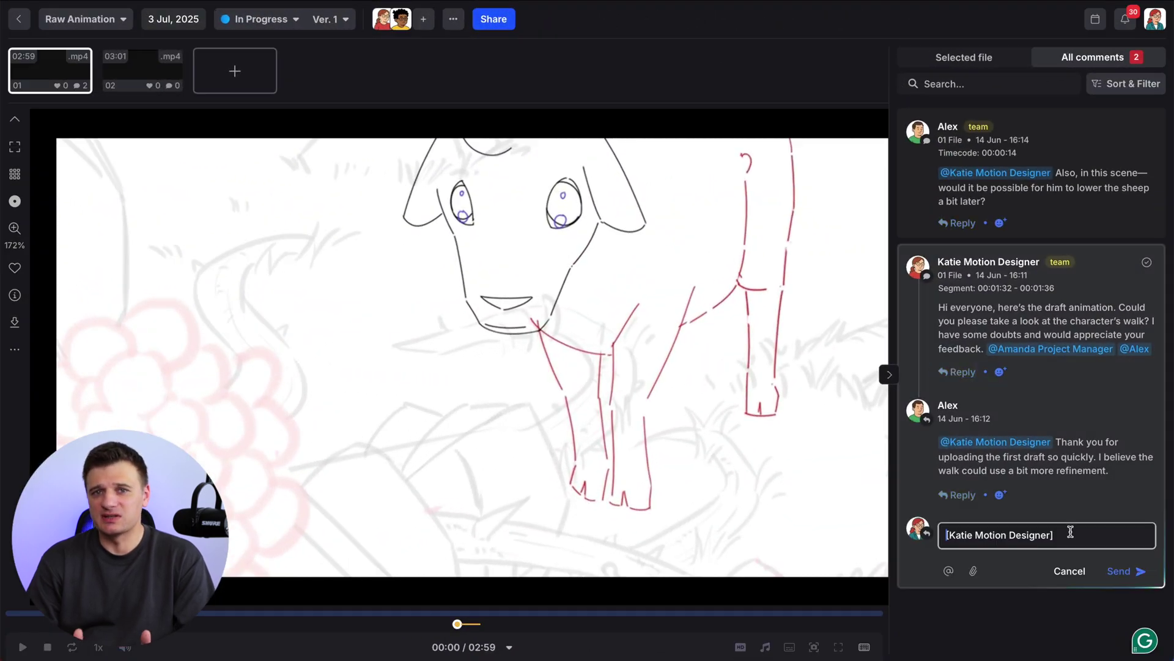
type("Let’s make these adjustments before sending it to the client.")
left_click(1121, 571)
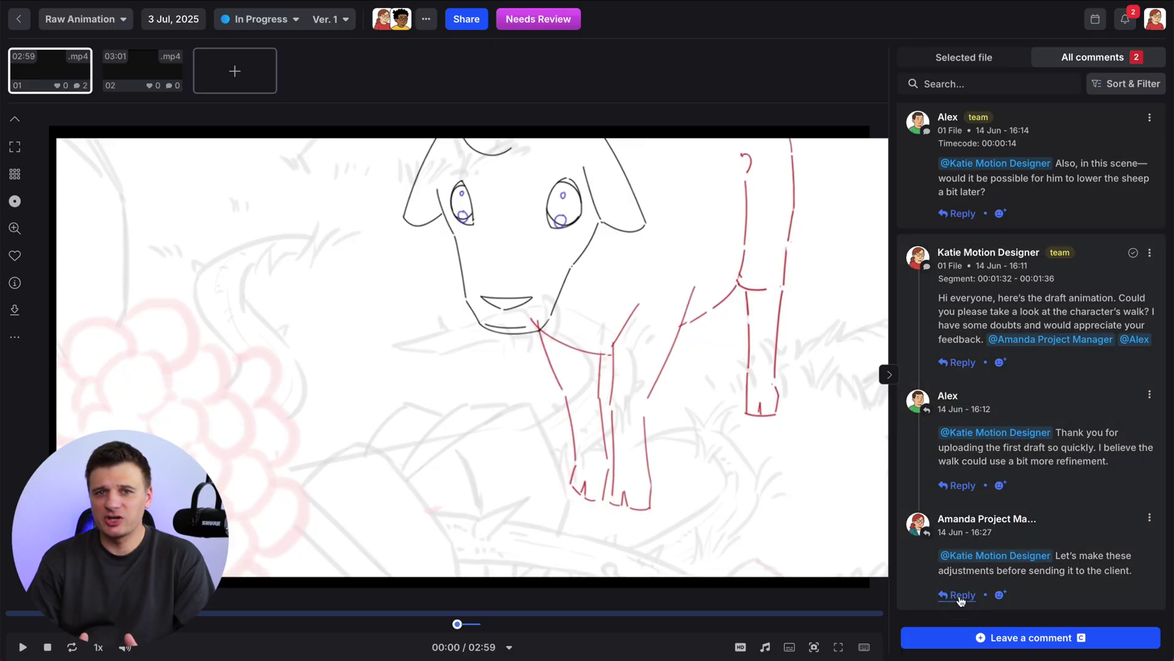
Step: Reply to the project manager's comment promising an updated version shortly
left_click(959, 595)
type("Okay, I’ll have the updated version uploaded shortly.")
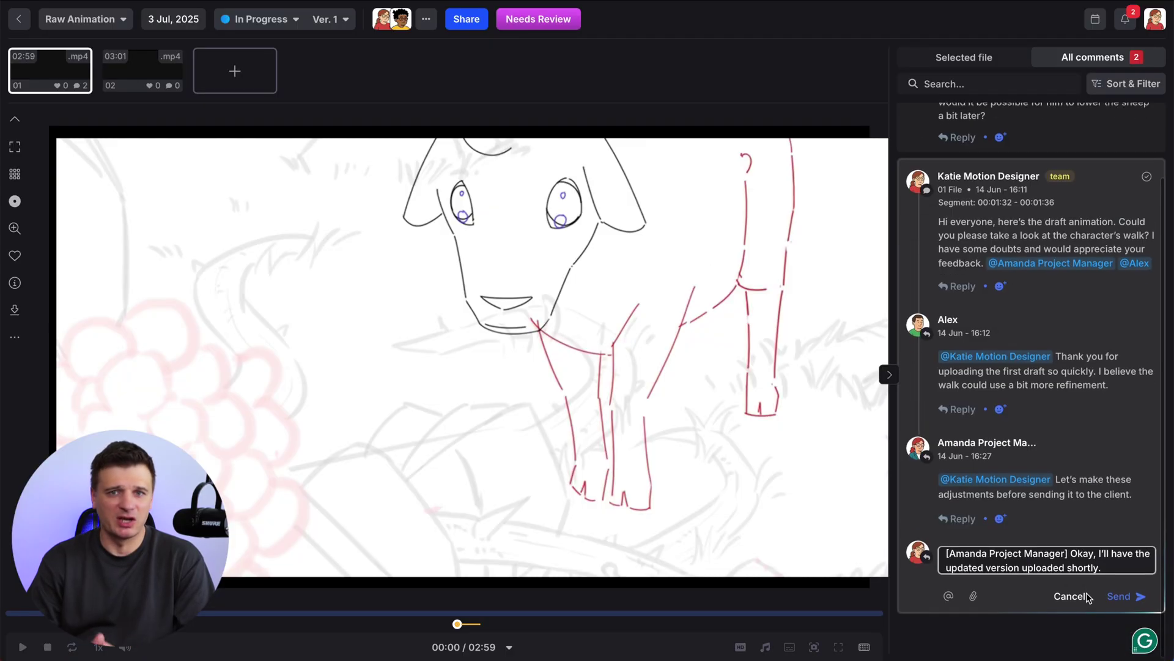
left_click(1116, 591)
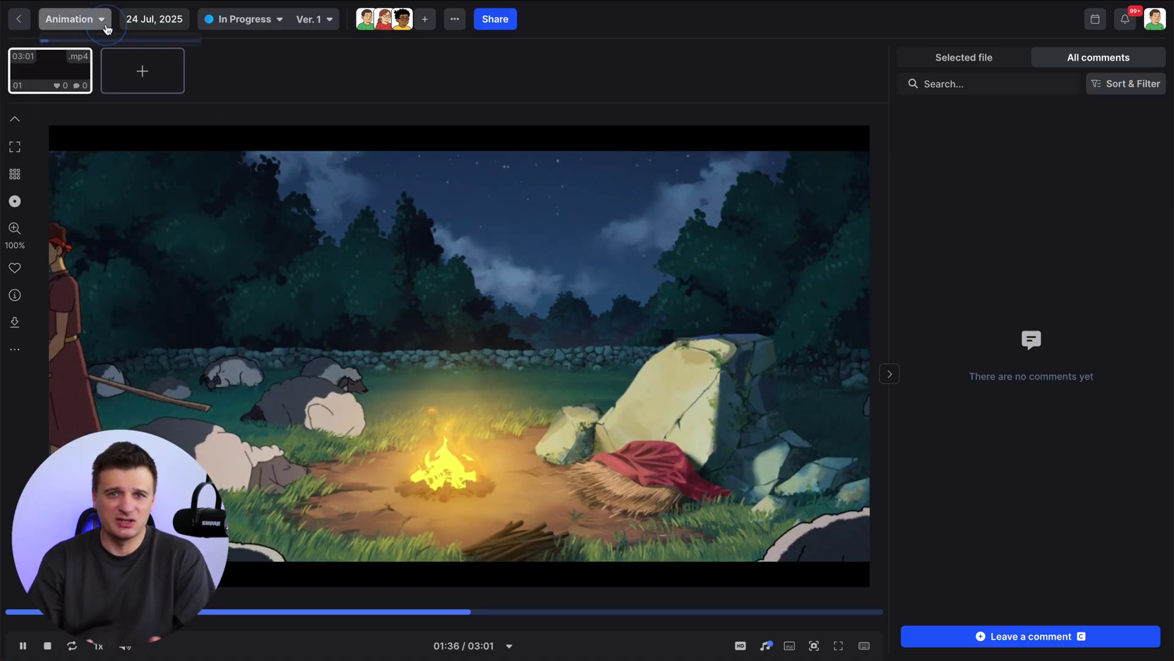
Step: Switch the project to its Sound FX step
left_click(107, 25)
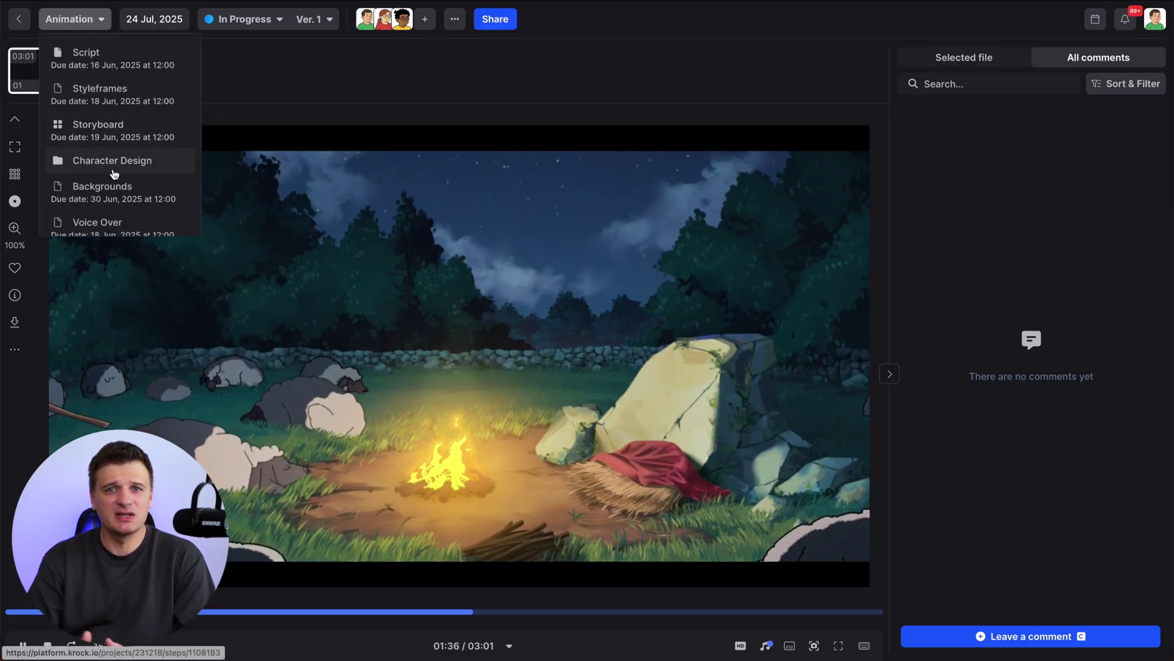
scroll(117, 171, "down", 3)
scroll(113, 175, "down", 2)
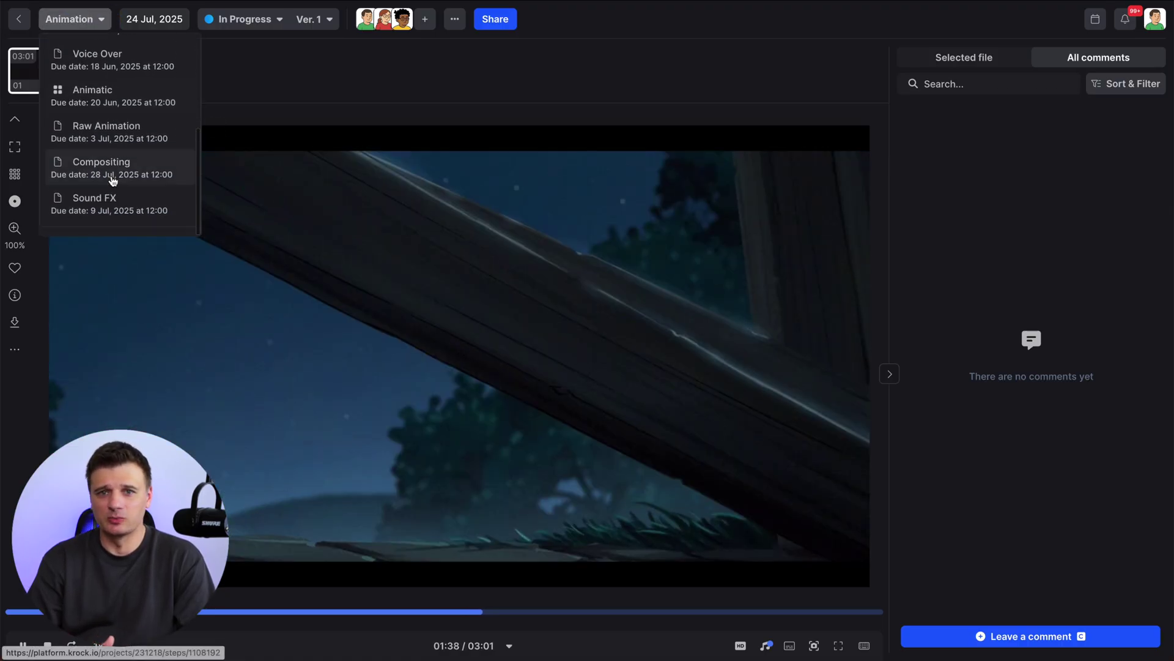
left_click(107, 211)
Step: Upload Music option 1.mp3 and Music option 2.mp3, then choose Music option 1 as the video's audio
left_click(764, 646)
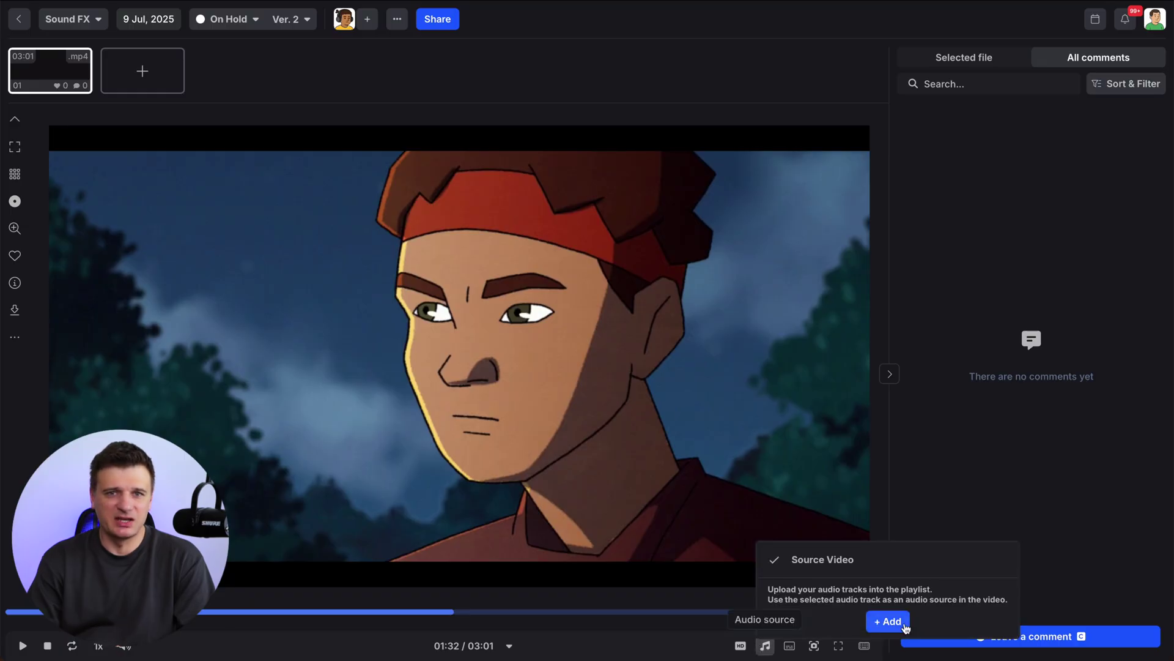
left_click(888, 621)
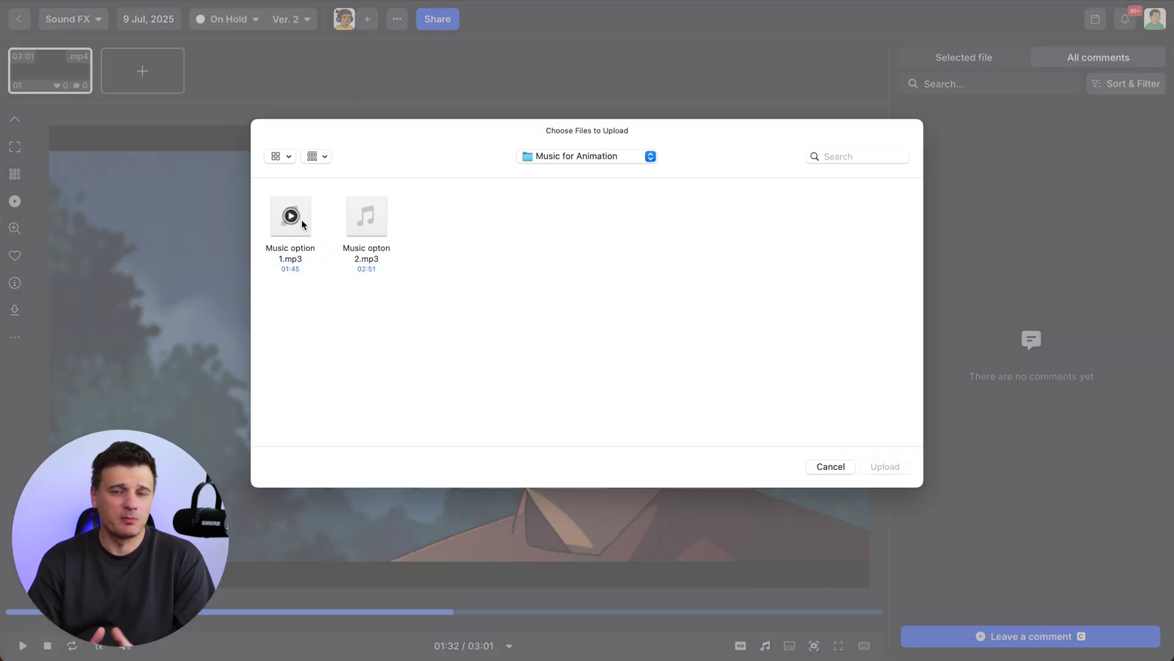
double_click(303, 226)
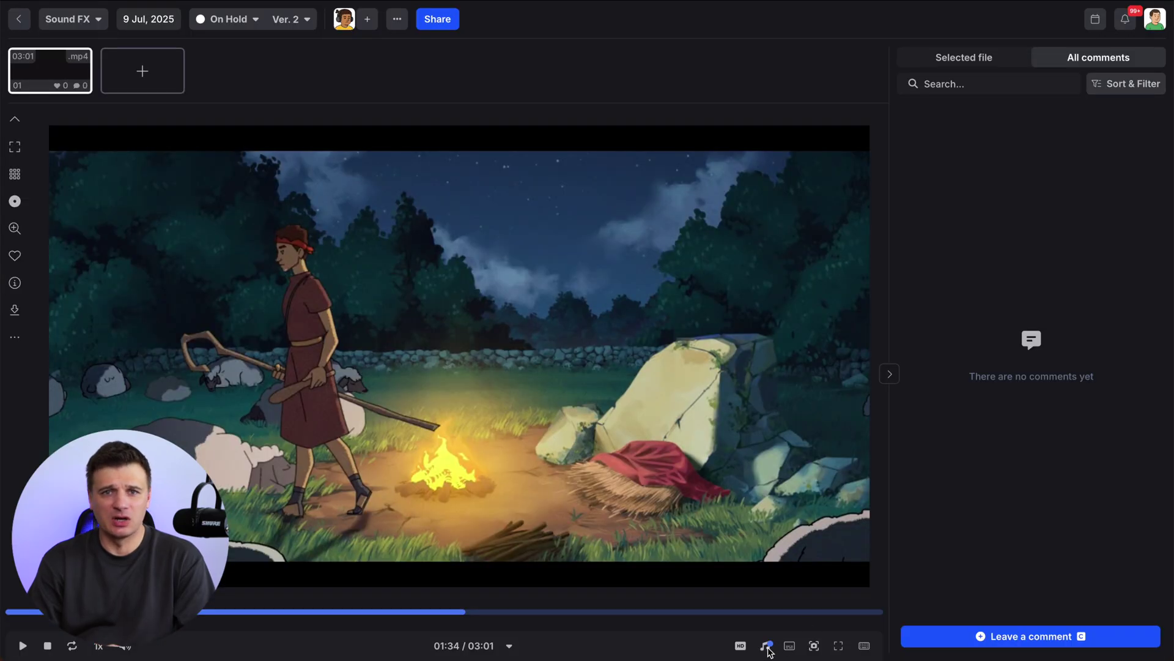
left_click(766, 646)
left_click(890, 621)
double_click(377, 239)
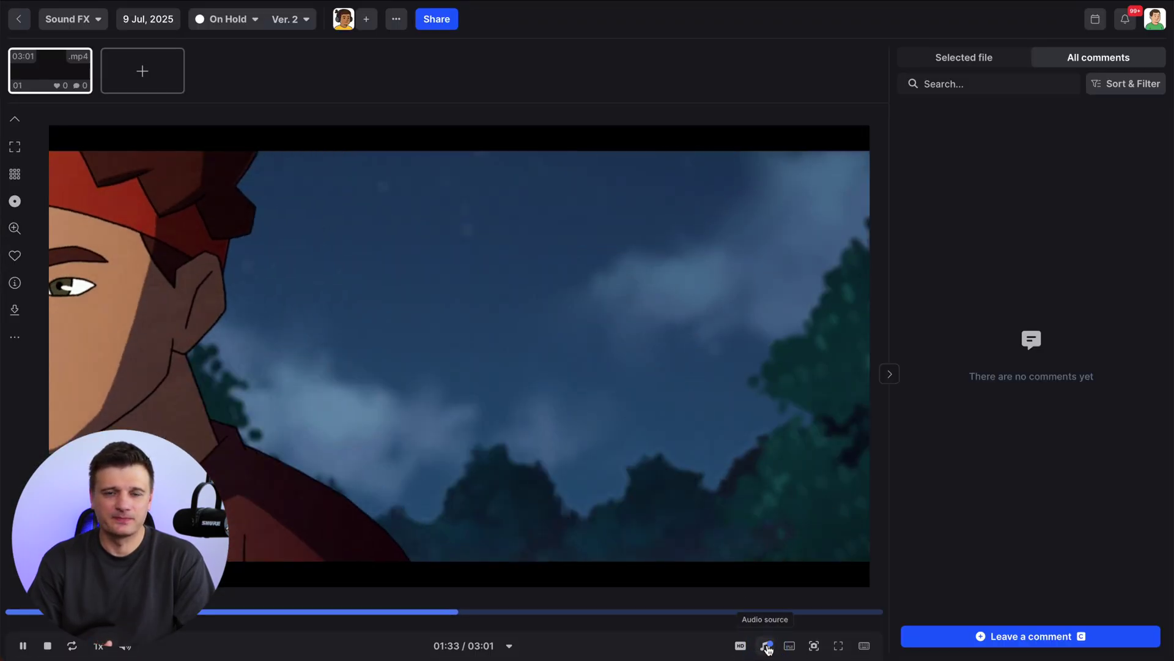
left_click(767, 648)
left_click(787, 559)
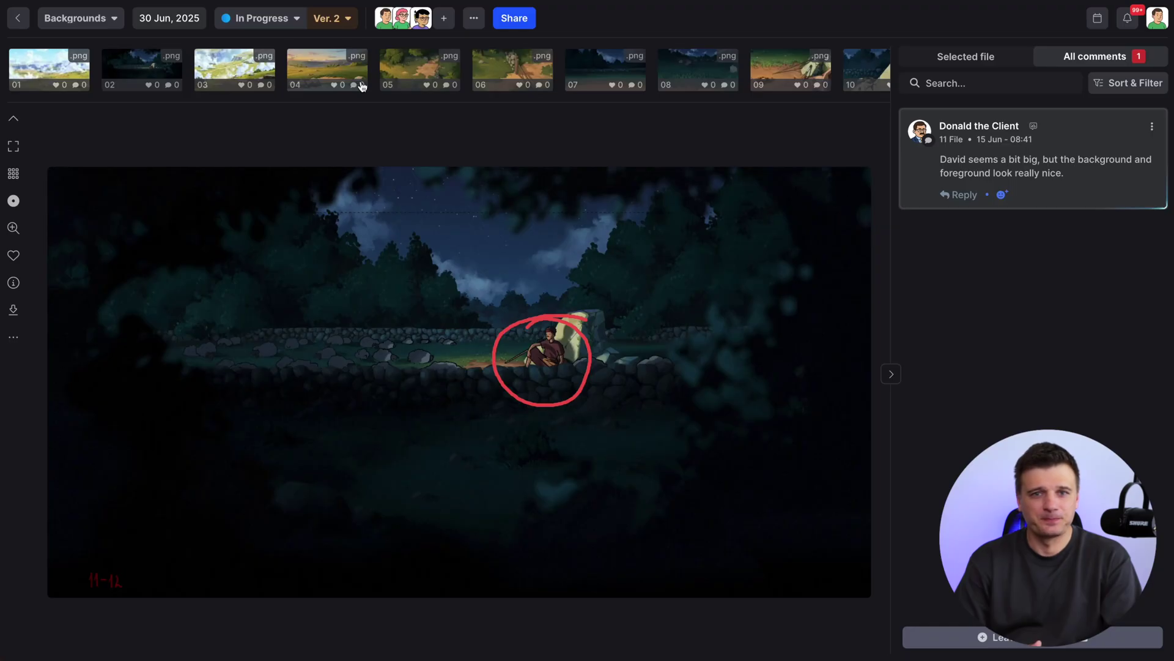
Step: Compare Backgrounds versions 2 and 3 side by side on the commented file, with comments hidden
left_click(349, 19)
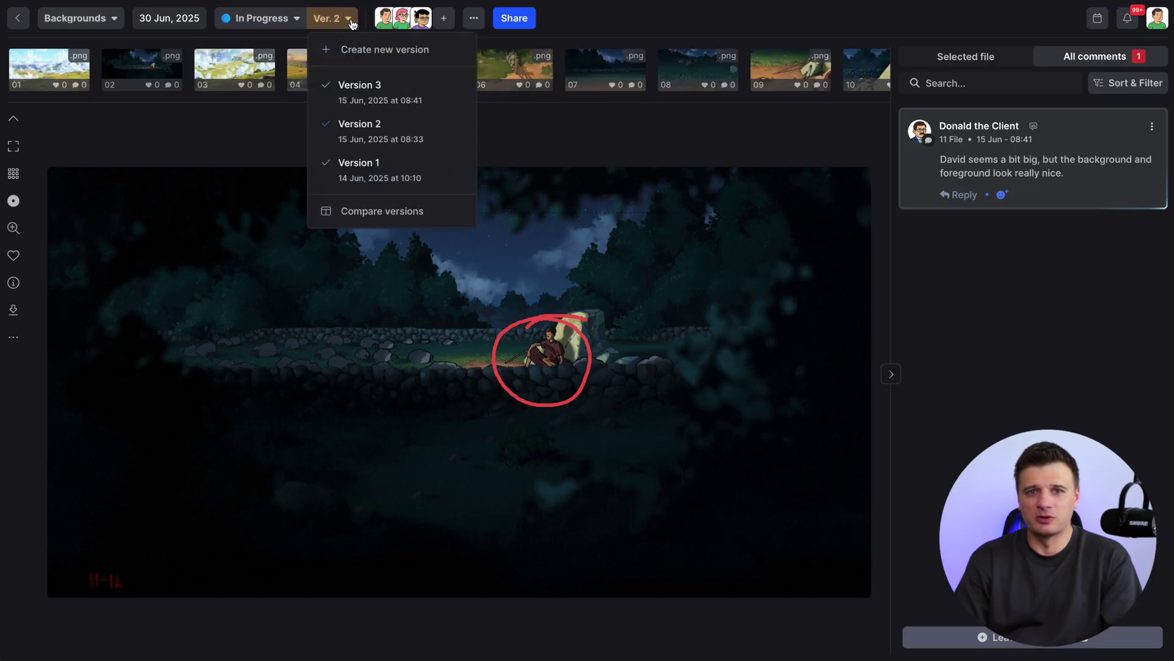
left_click(367, 212)
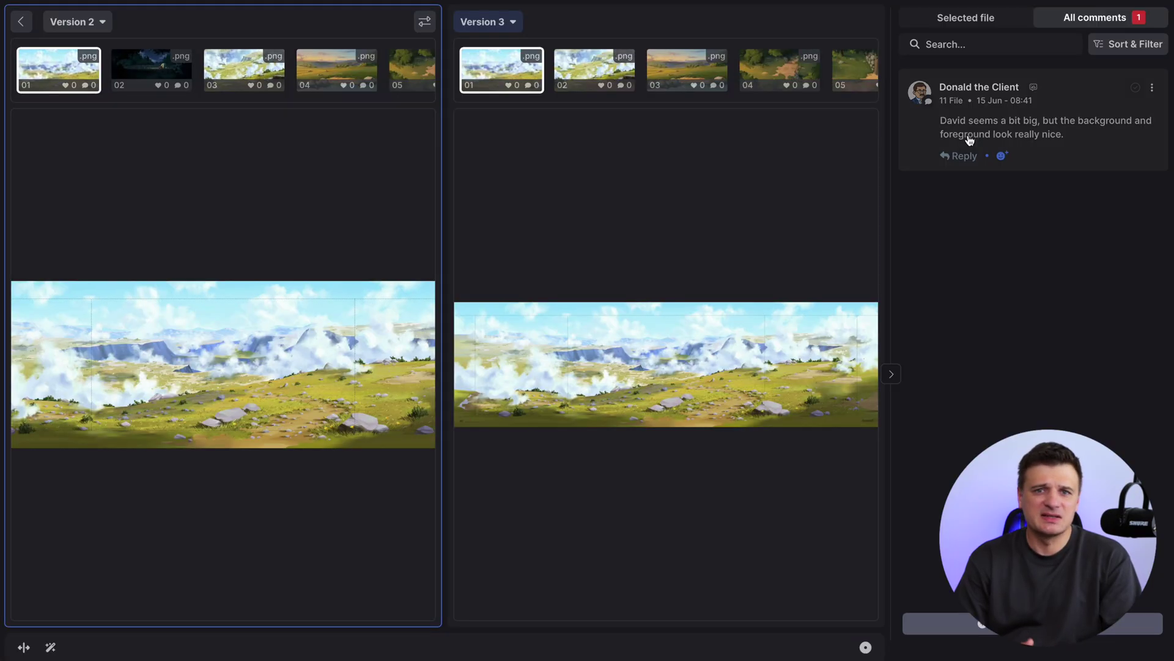
left_click(1079, 161)
left_click(891, 375)
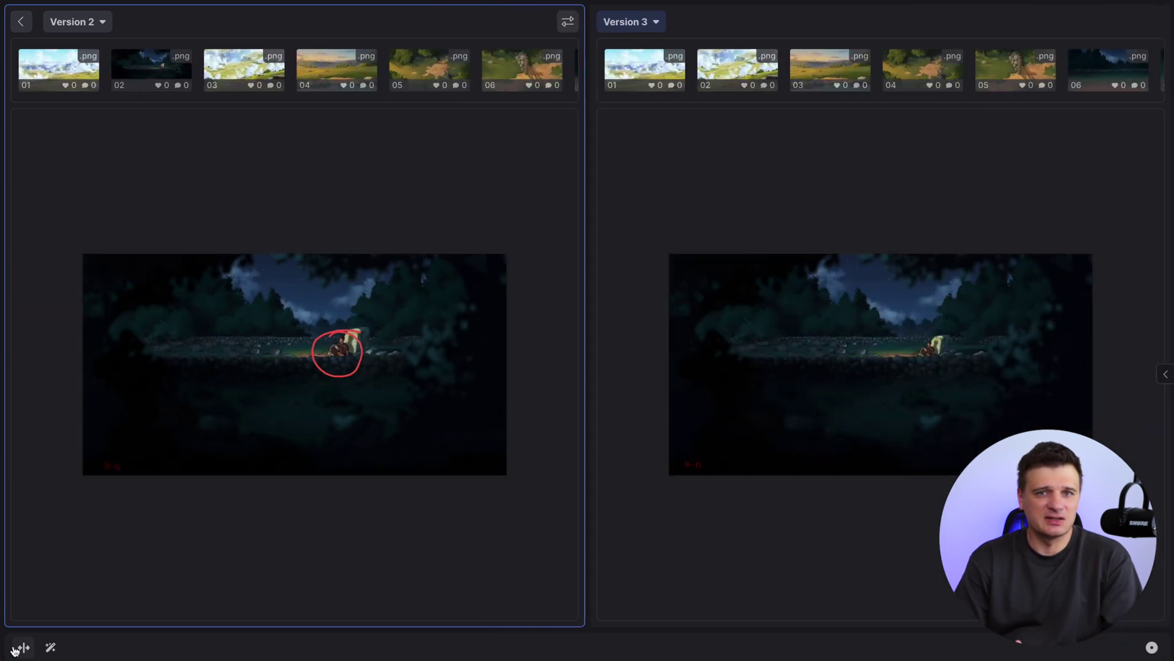
Step: Overlay the two versions, sweep the split line across, then return to side-by-side view
left_click(24, 647)
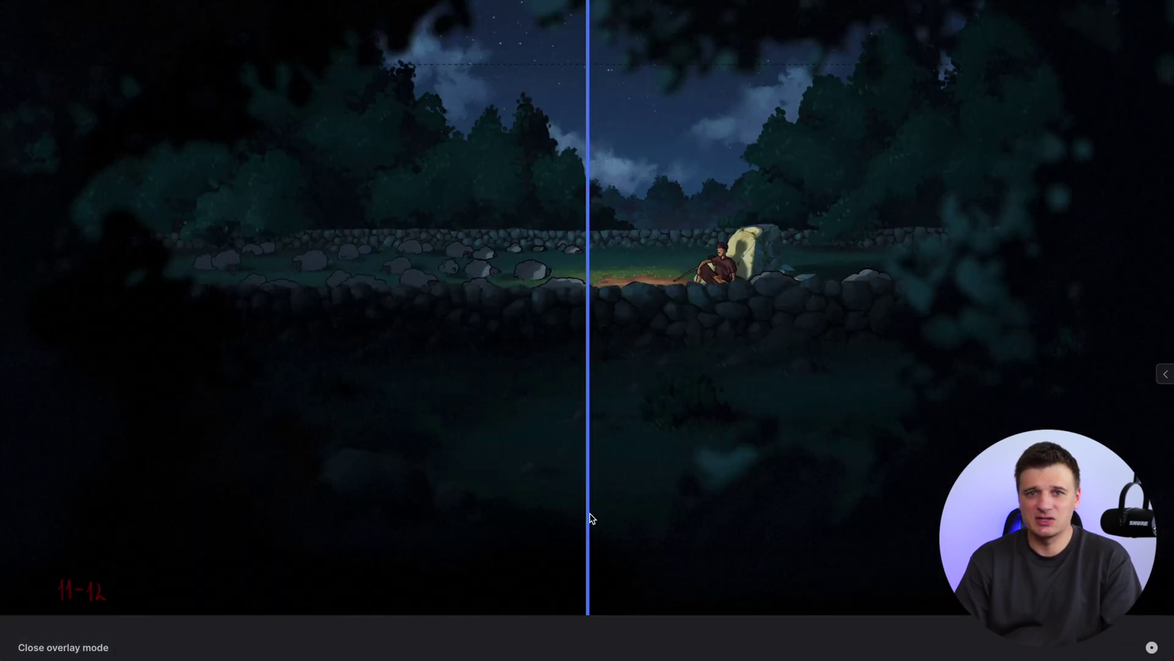
left_click_drag(588, 515, 619, 504)
left_click(59, 647)
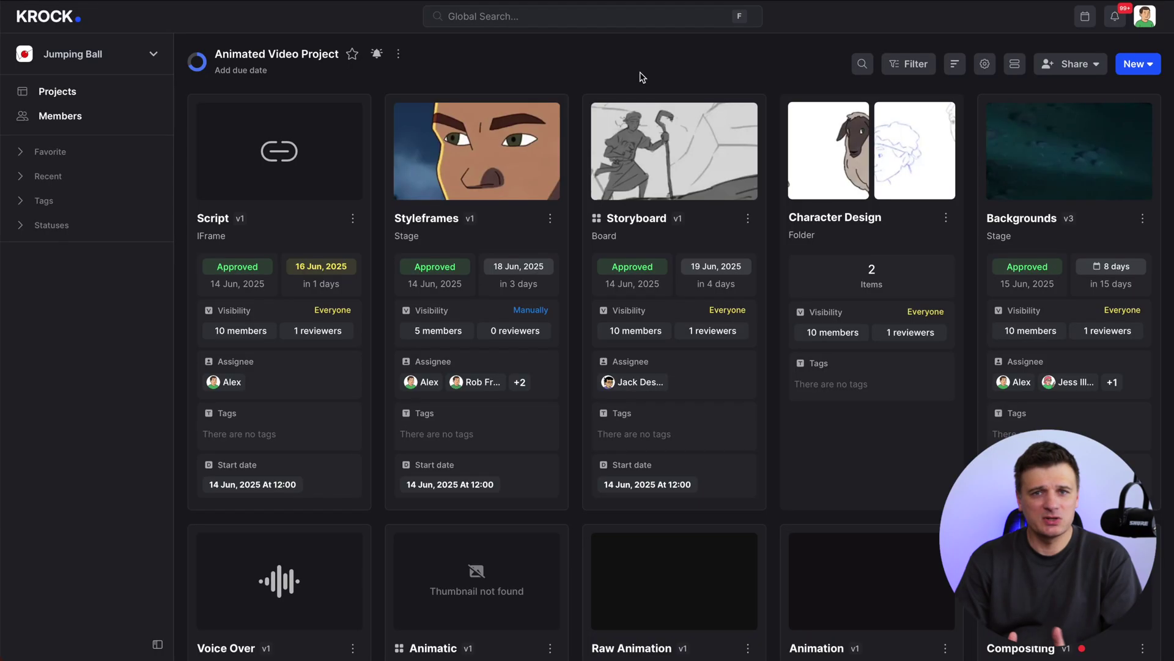
Step: From list view, save Animated Video Project as the template 'Animated Video Workflow'
left_click(1013, 70)
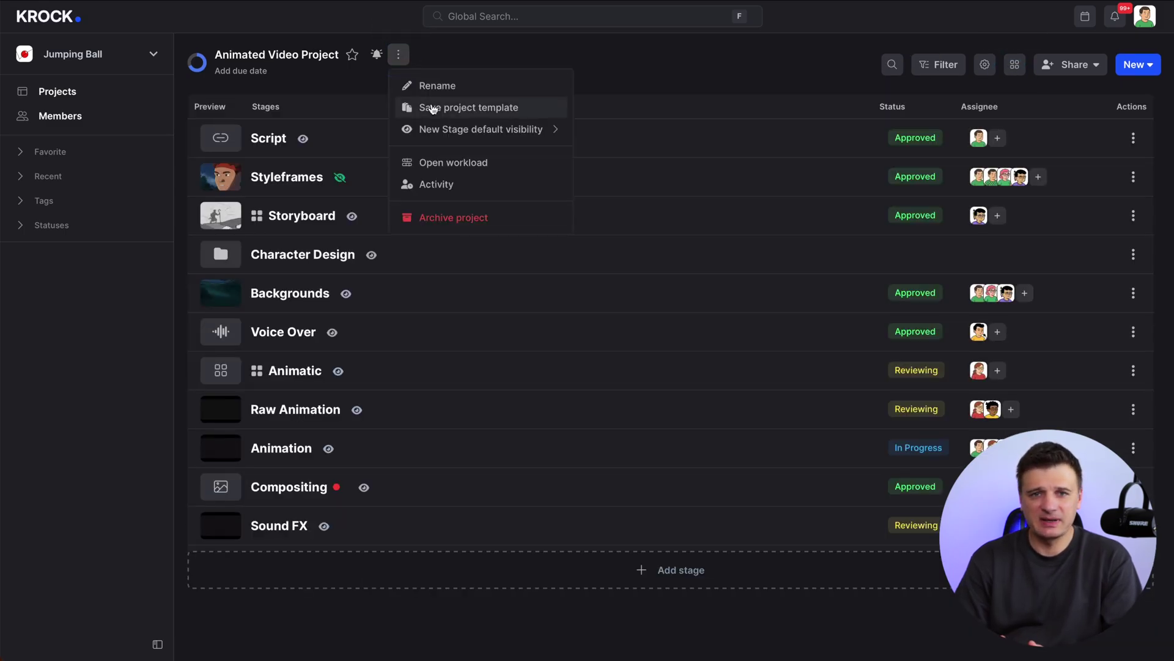
left_click(434, 109)
type("Animated Video Workflow")
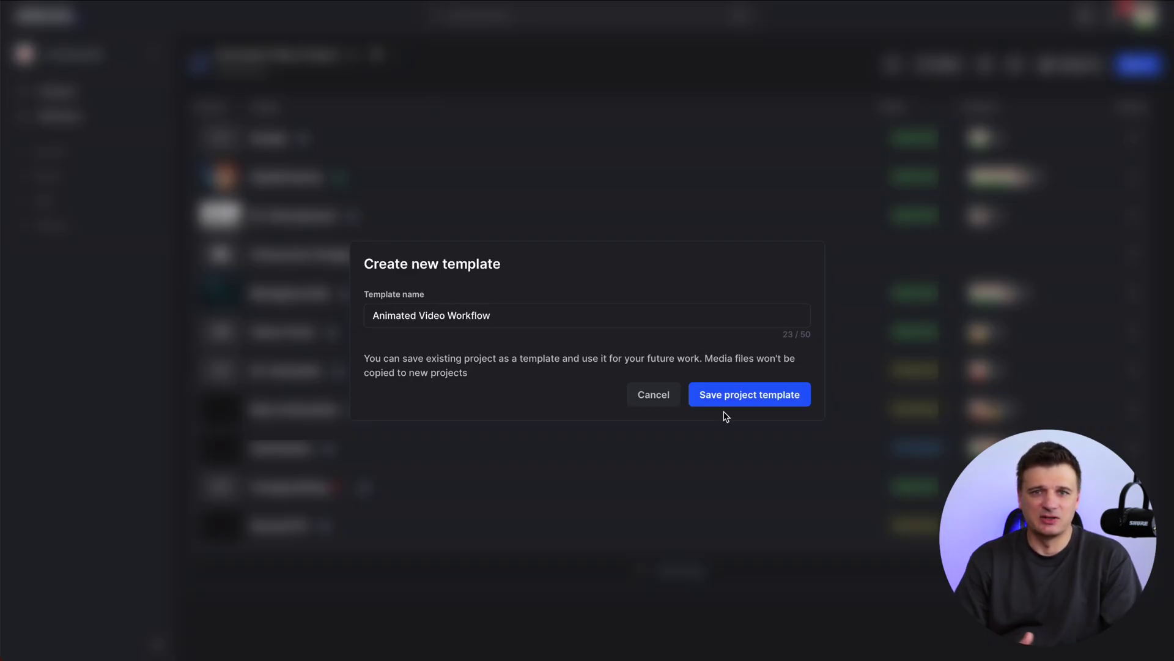
left_click(734, 396)
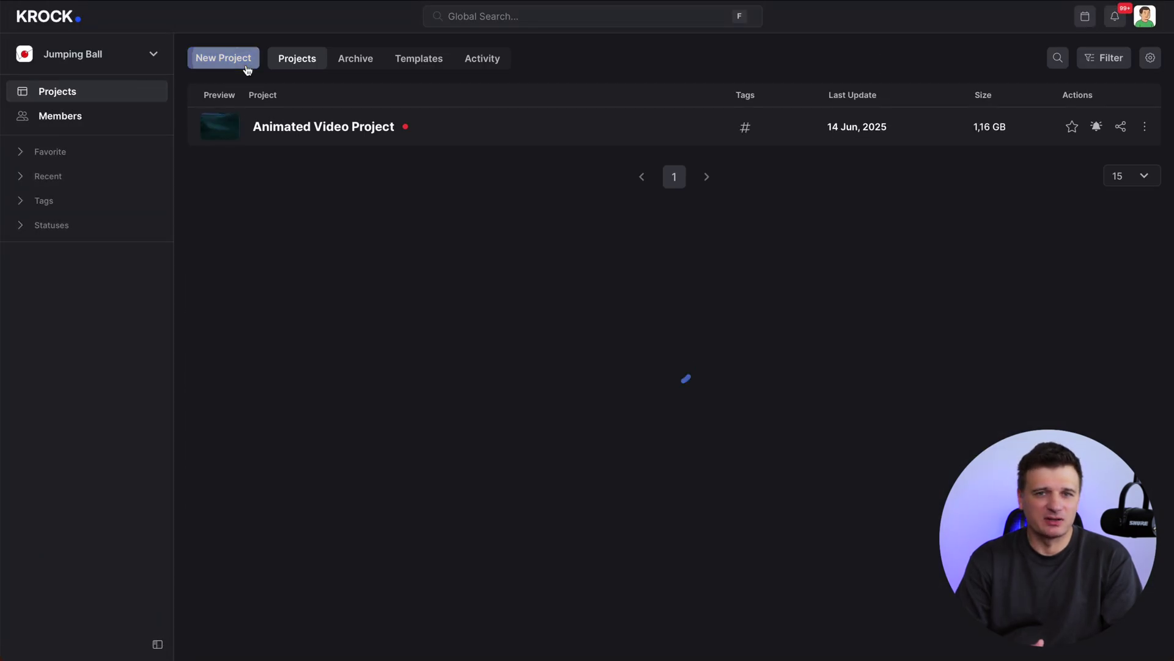
Step: Create 'New Project' and choose the Animated Video Workflow template for its stages
left_click(242, 61)
type("New Project")
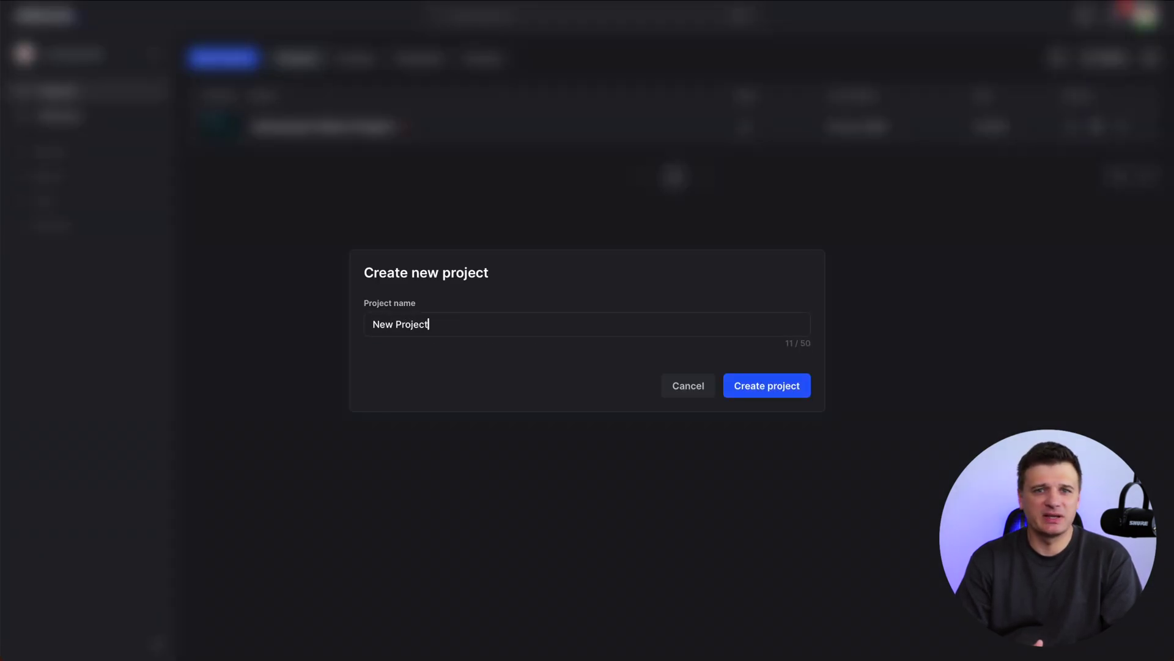
left_click(767, 391)
left_click(655, 375)
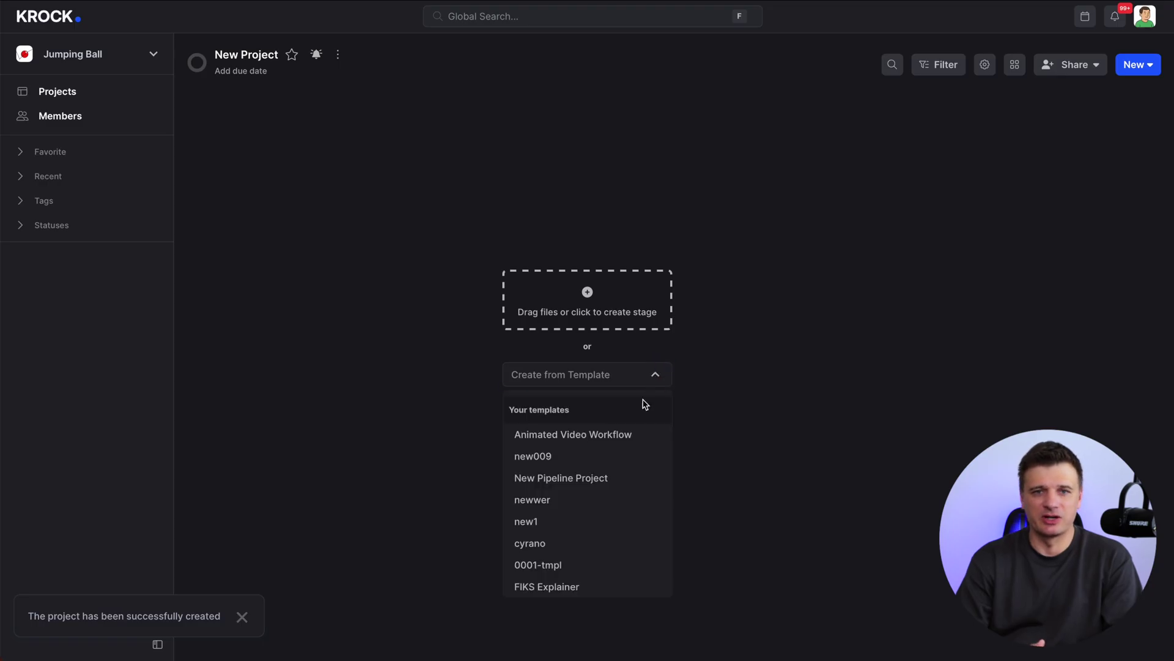
left_click(638, 435)
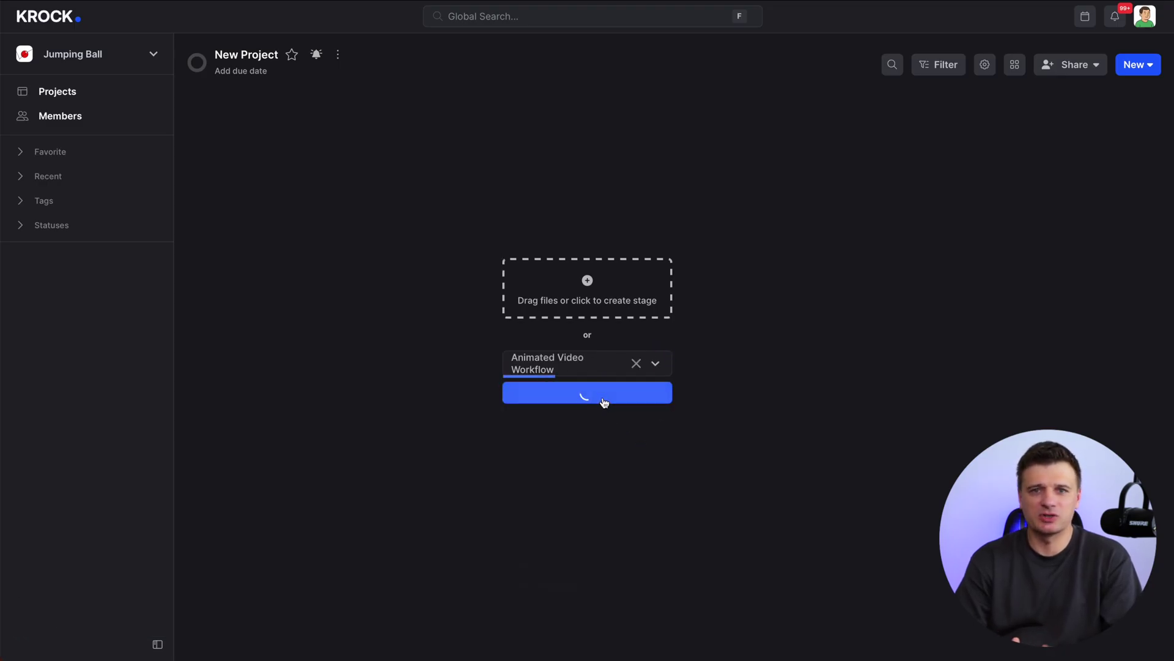